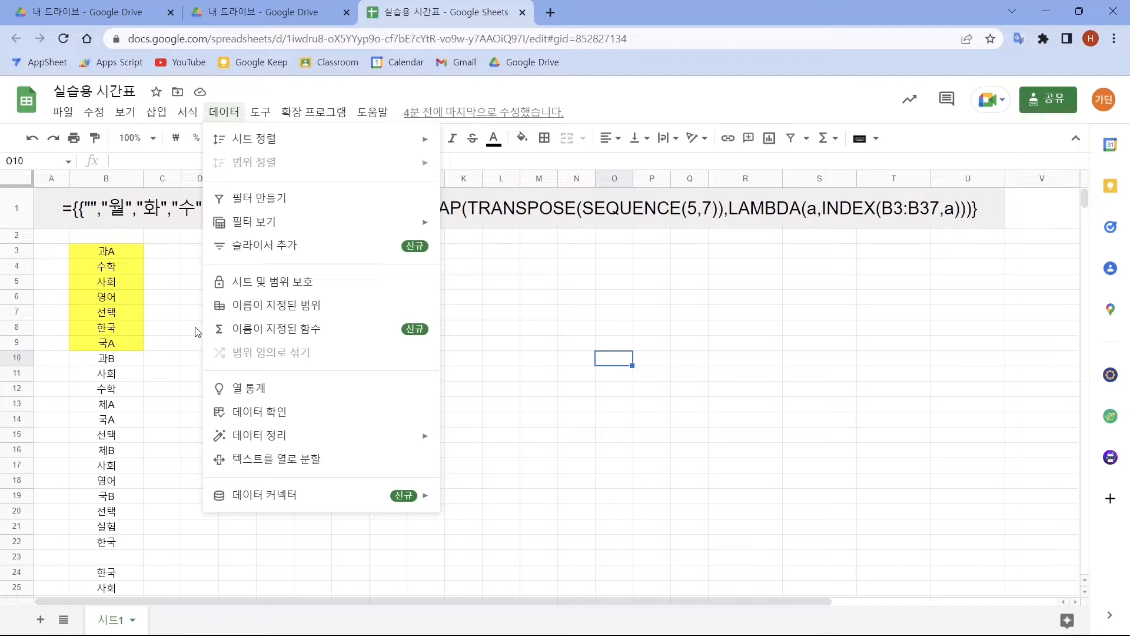
Step: Examine the formula in E3 and the timetable it fills: period numbers, weekday headers and subject cells
click(239, 253)
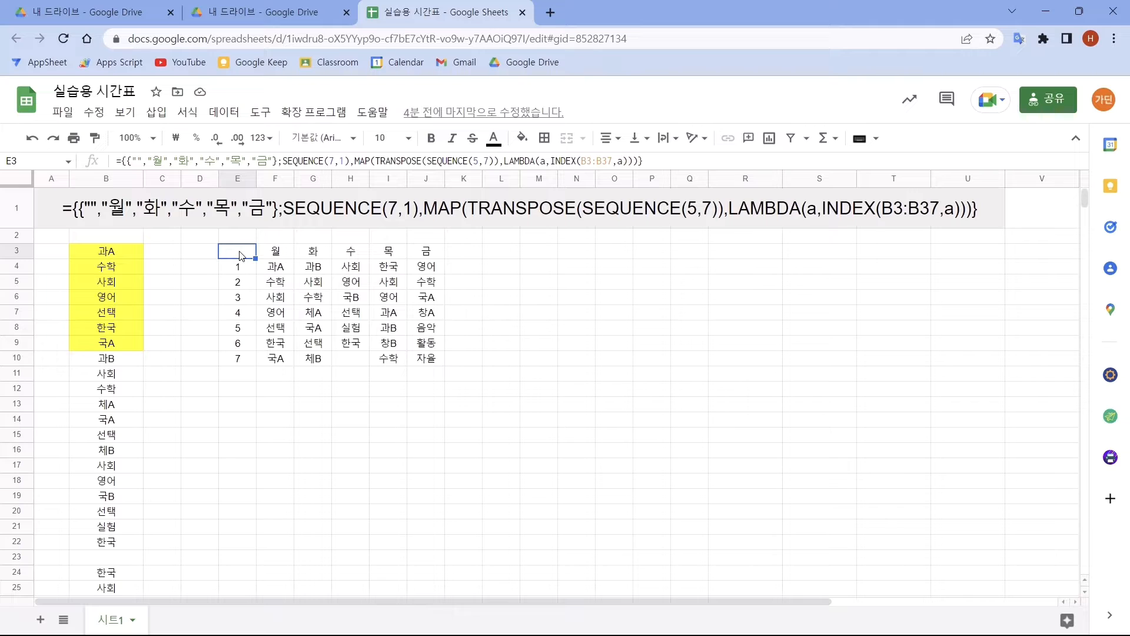
drag(238, 268, 232, 363)
drag(276, 251, 428, 252)
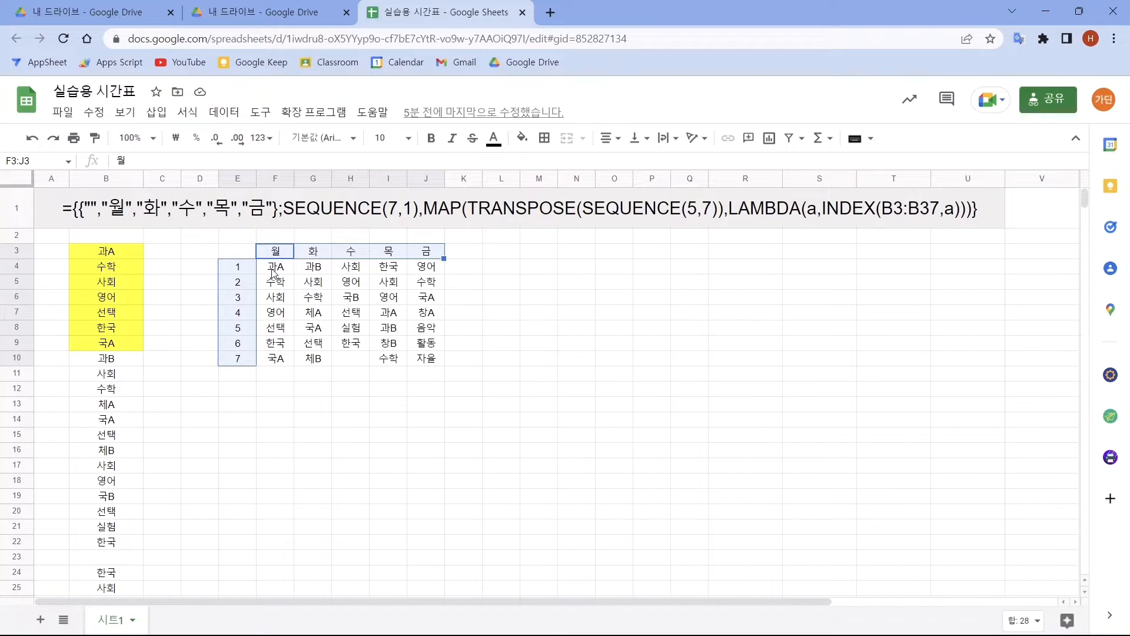
drag(275, 271, 427, 366)
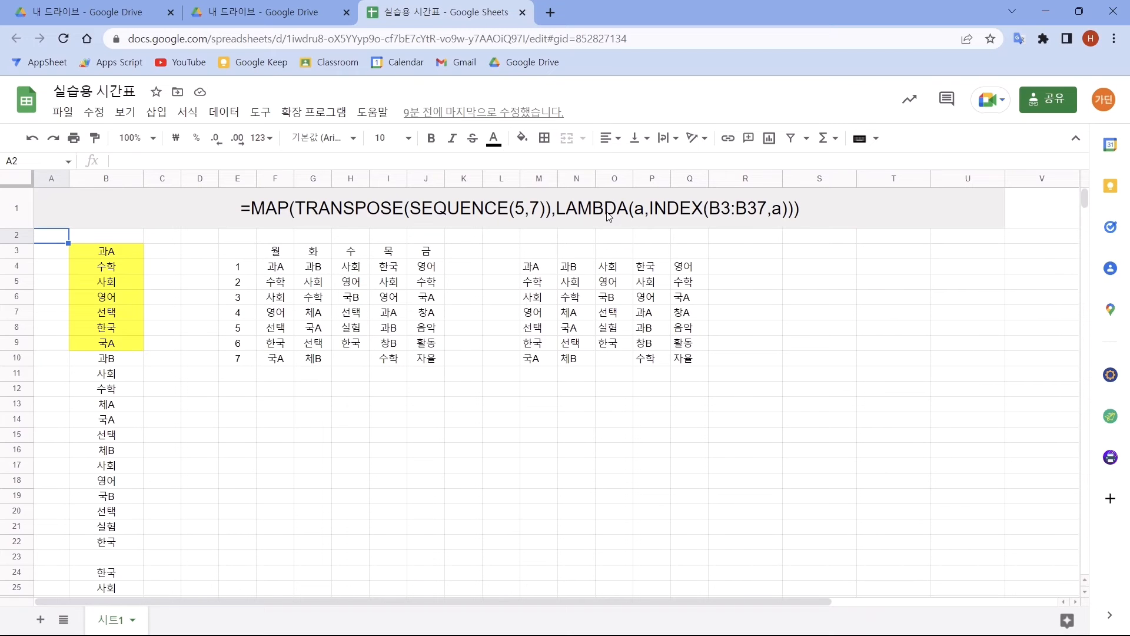
Step: Start defining a new named function in the timetable spreadsheet
click(224, 112)
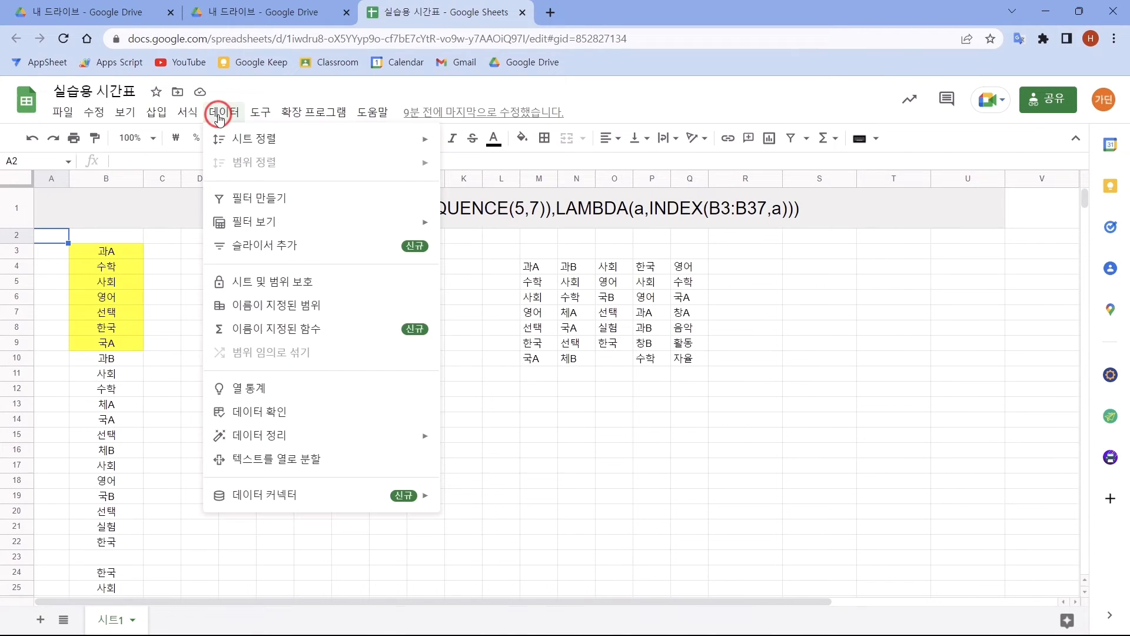
click(251, 335)
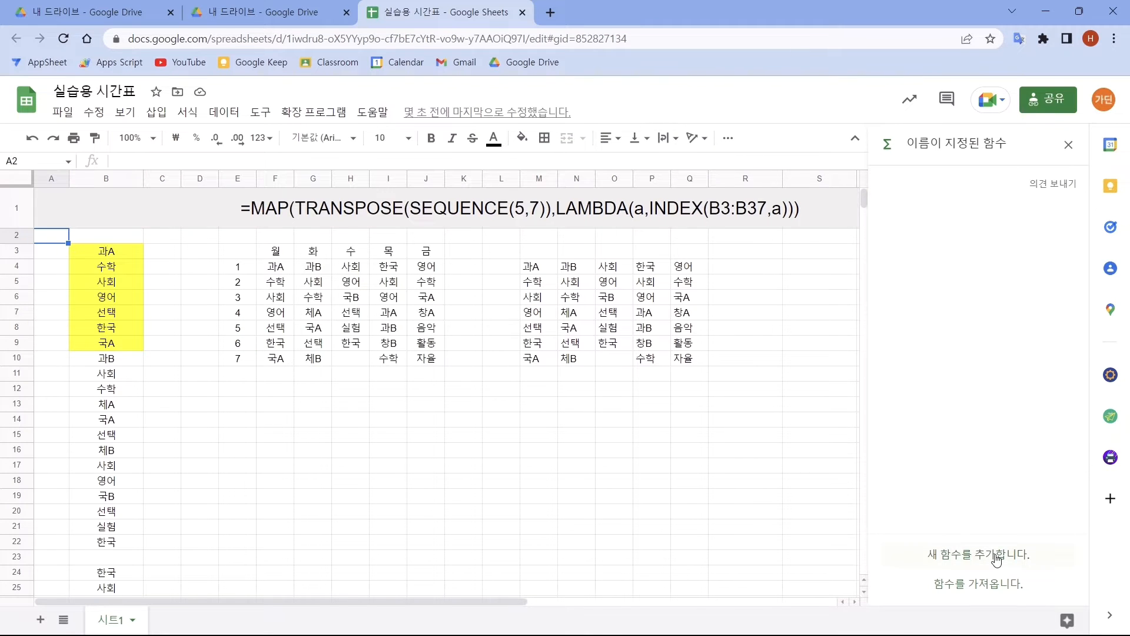
click(996, 557)
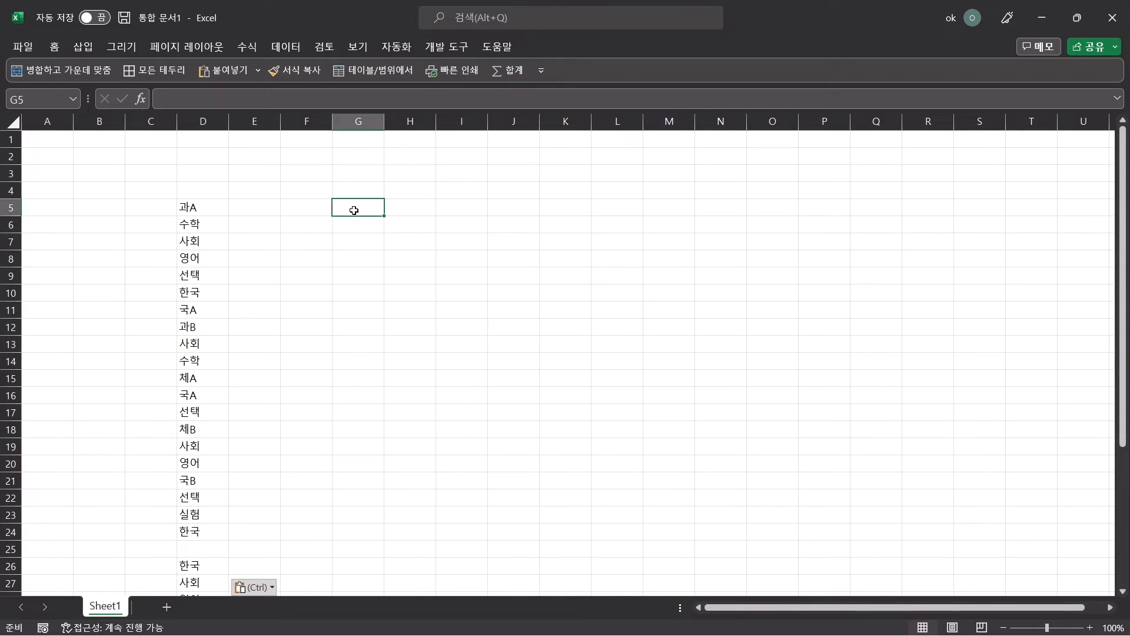
Step: In Excel, enter =WRAPCOLS(D5:D39,7) in G5 to wrap the subject list into columns of seven values
text(=wr)
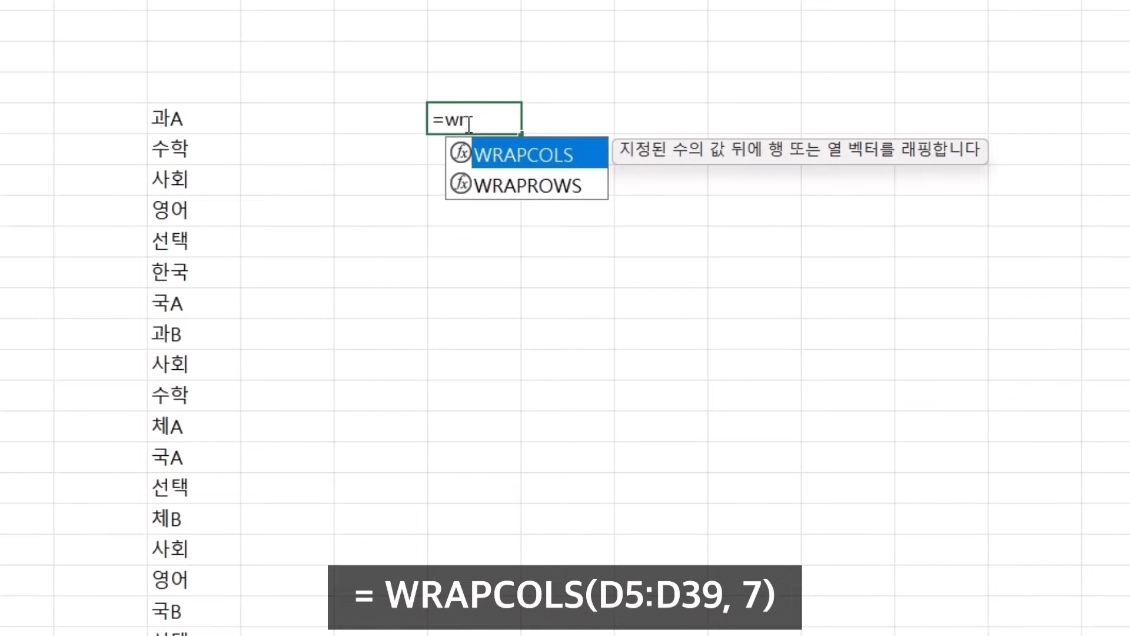
key(Tab)
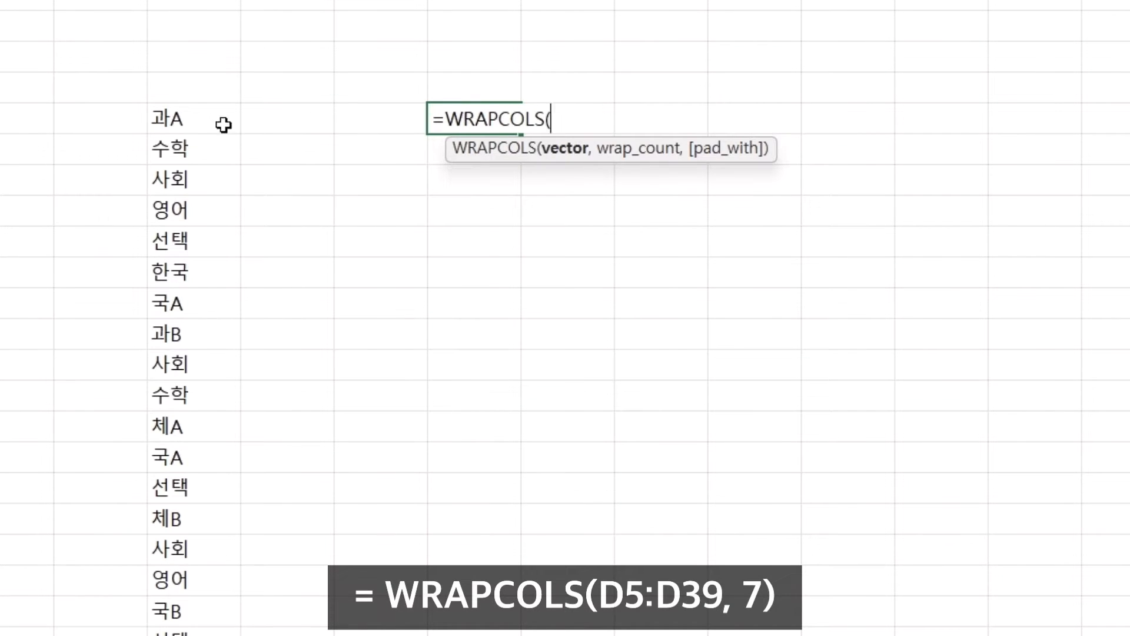
click(194, 116)
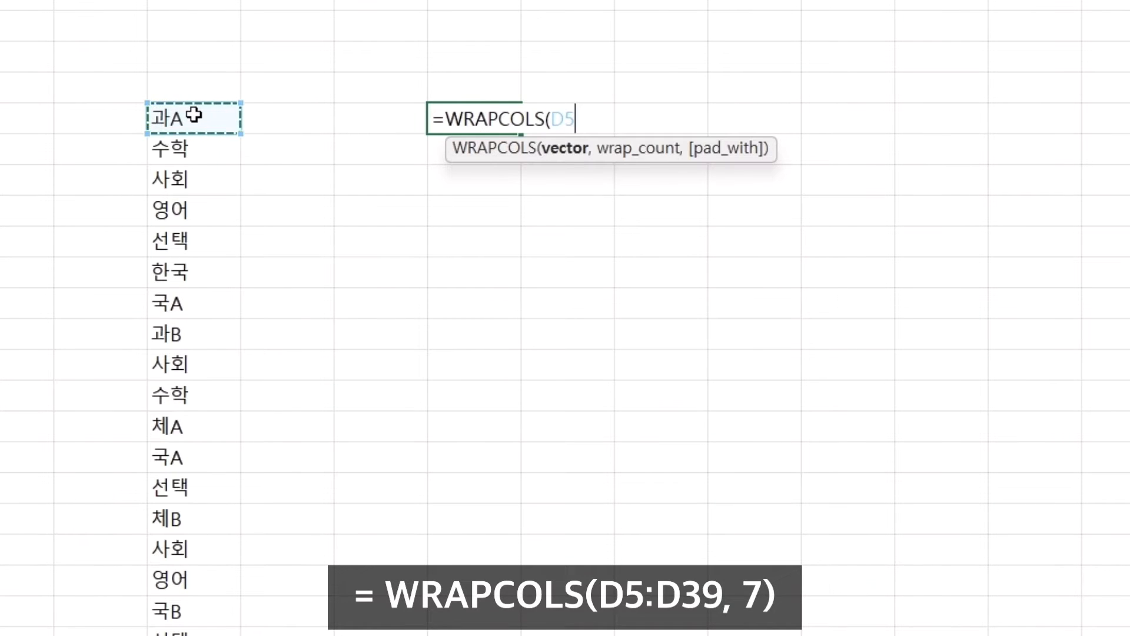
key(ctrl+shift+Down)
text(,)
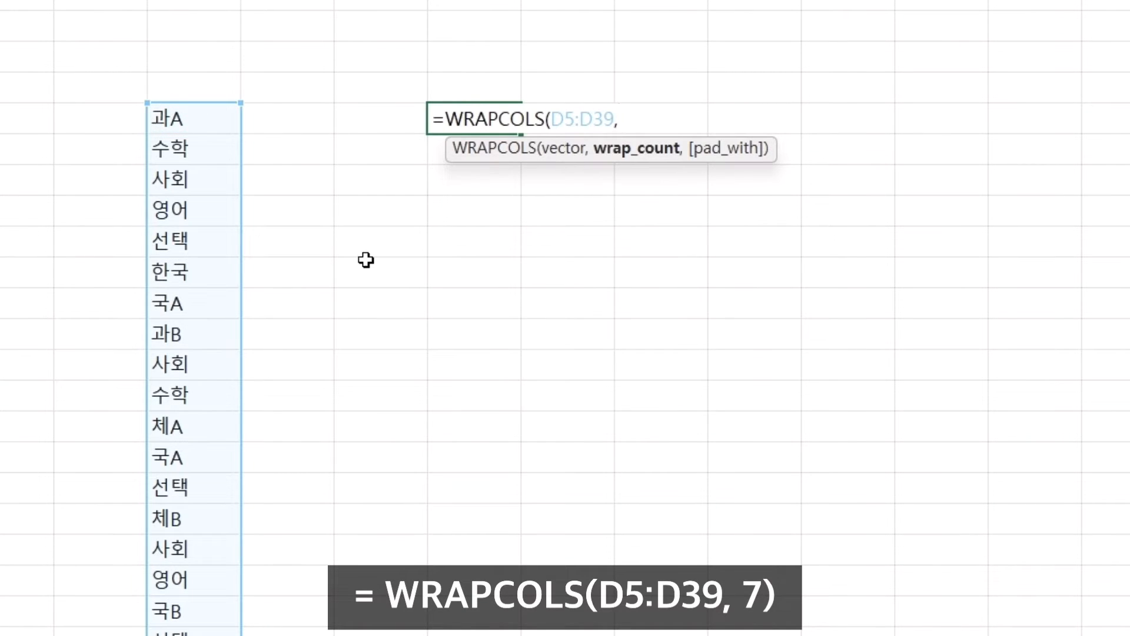
text(7)
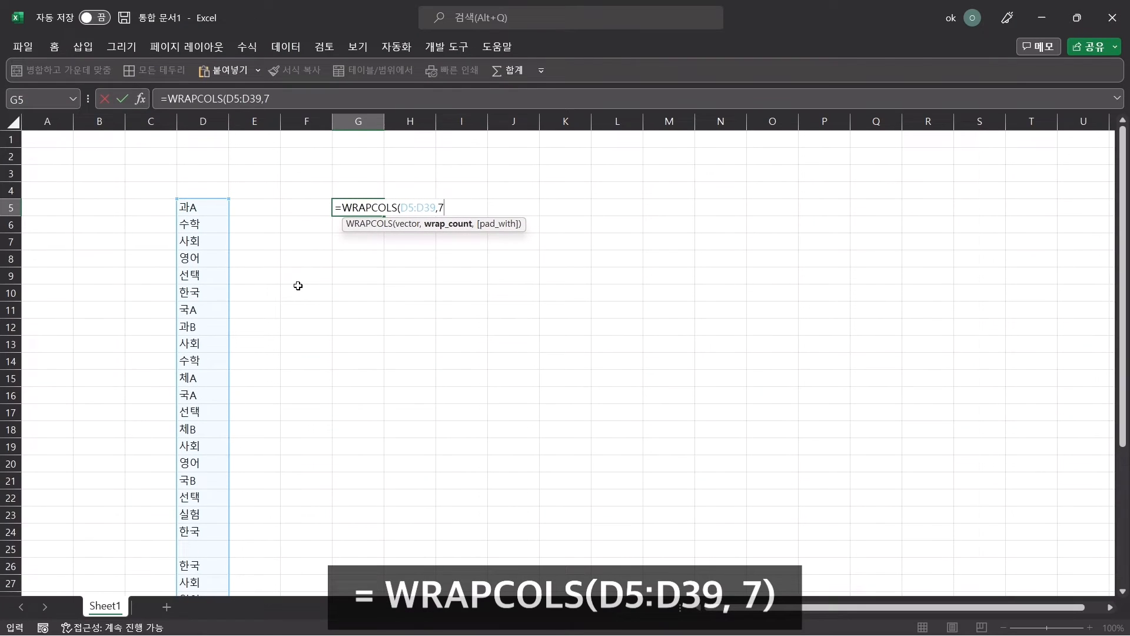
text())
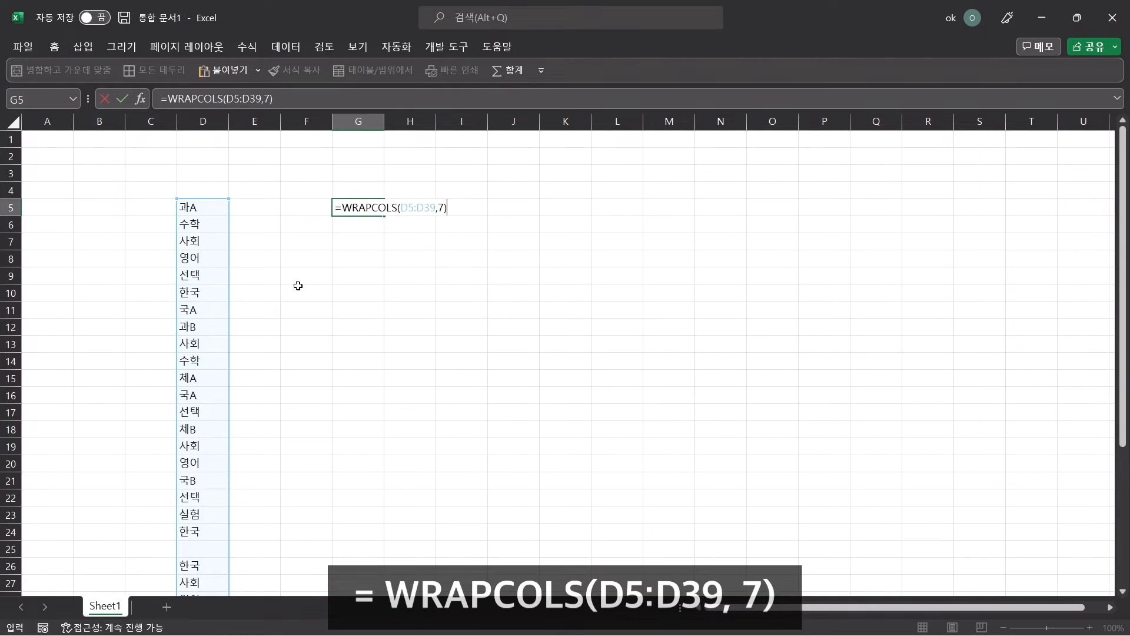
key(Return)
Step: Compare the subject list in column D with the wrapped table starting at G5
click(351, 208)
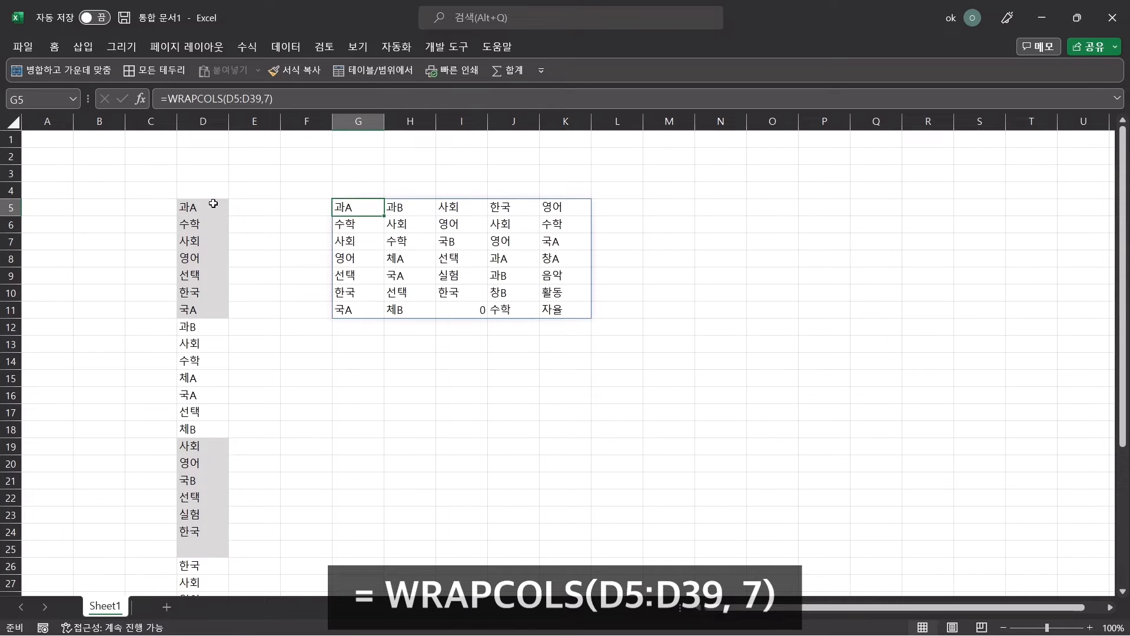
drag(213, 203, 189, 550)
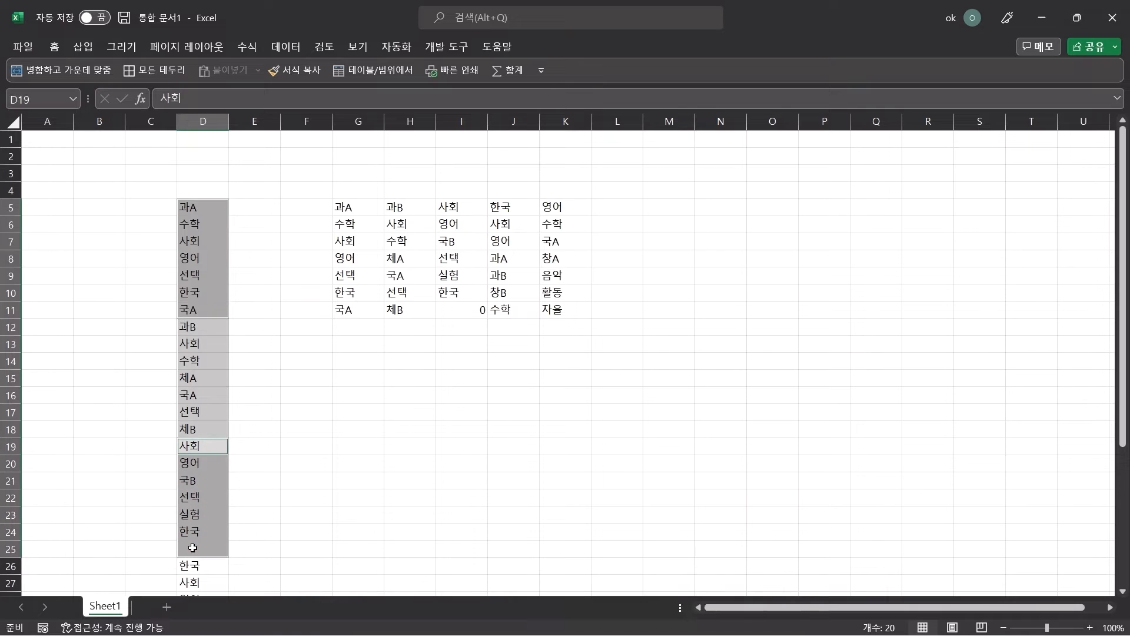
click(367, 205)
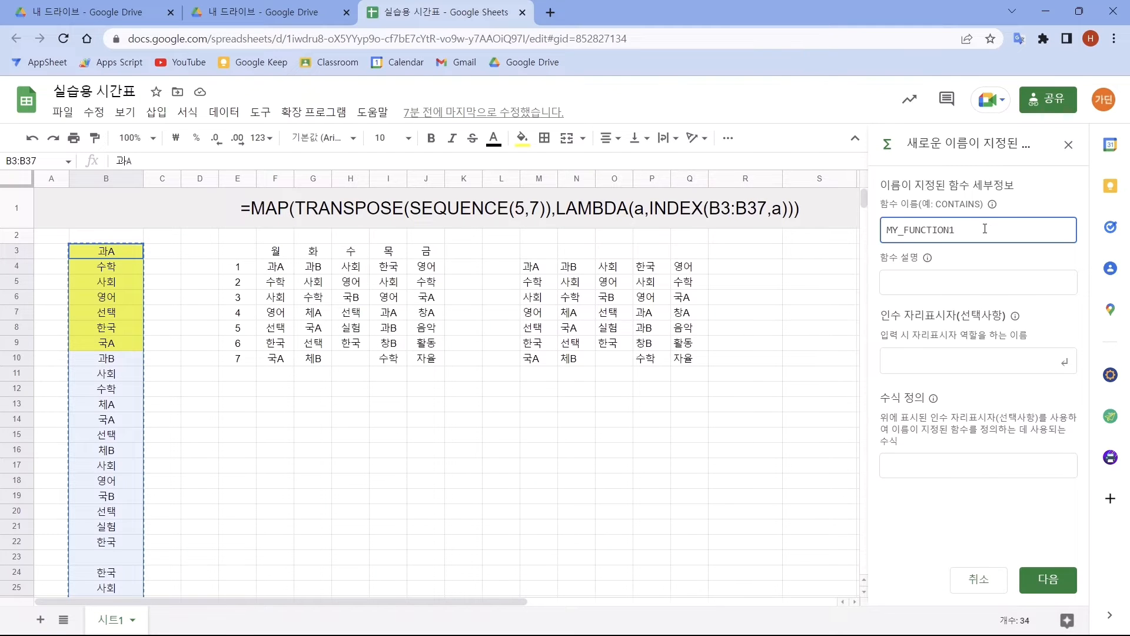
Step: Back in Google Sheets, name the new function WRAPCOL in the named function definition
drag(985, 229, 869, 228)
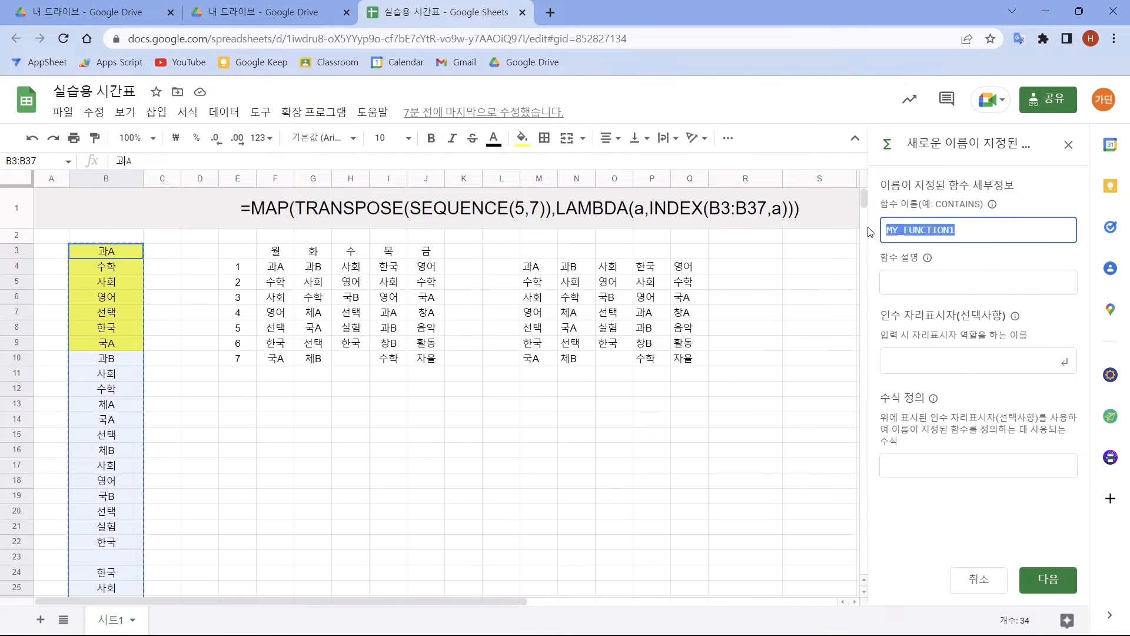
key(BackSpace)
text(WRAPCOL)
click(926, 287)
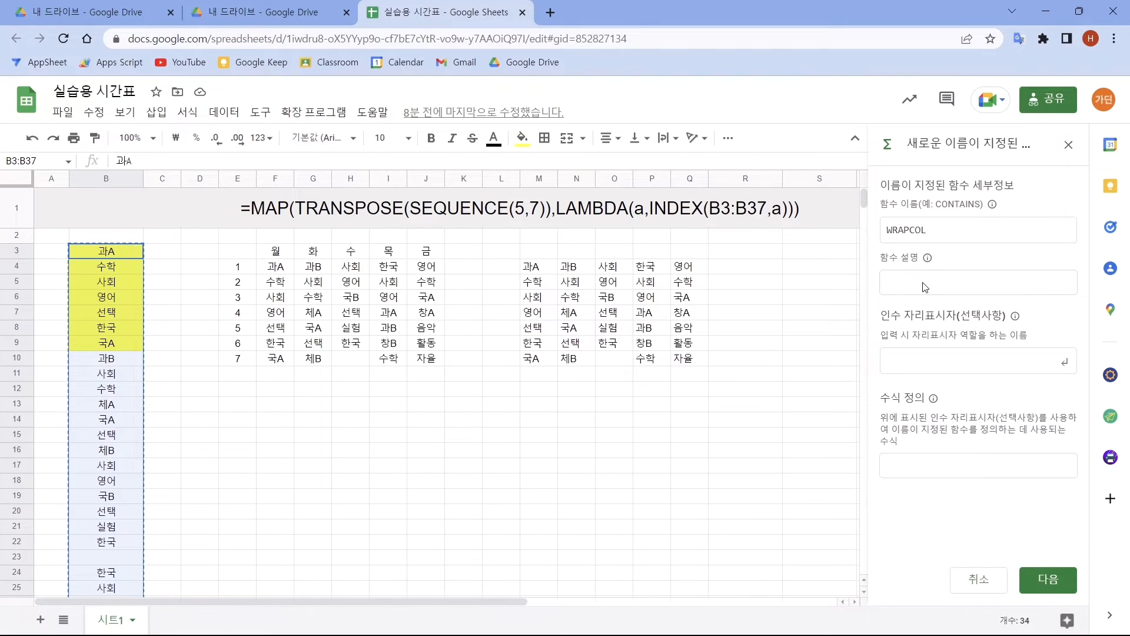
Step: Add three argument placeholders to WRAPCOL: range, a and b
click(915, 361)
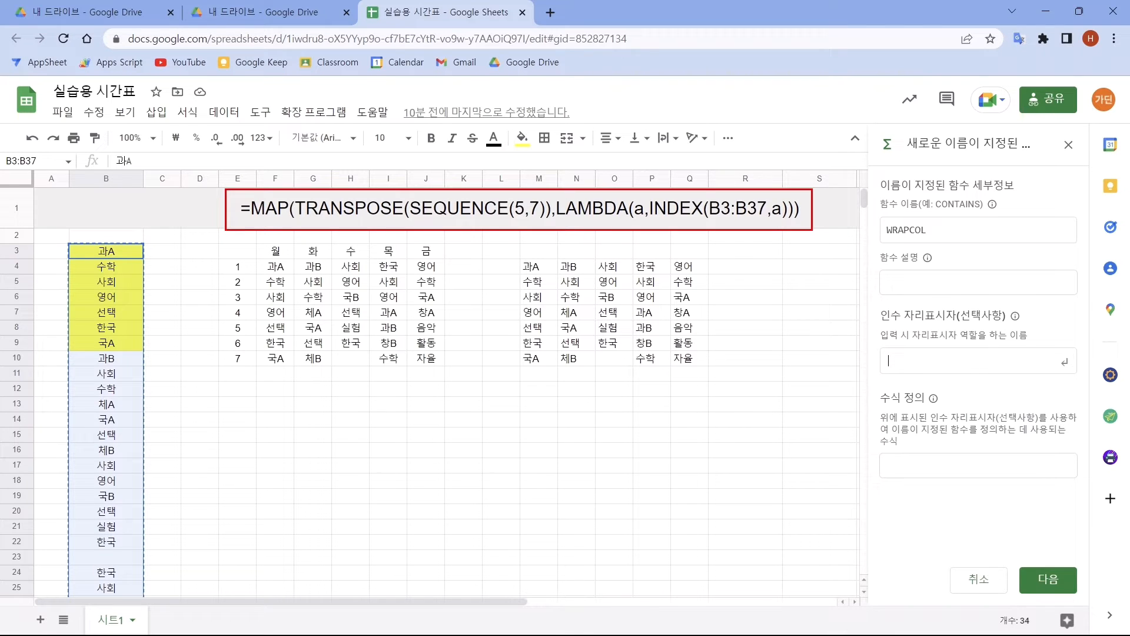
drag(707, 197, 771, 219)
drag(512, 197, 543, 218)
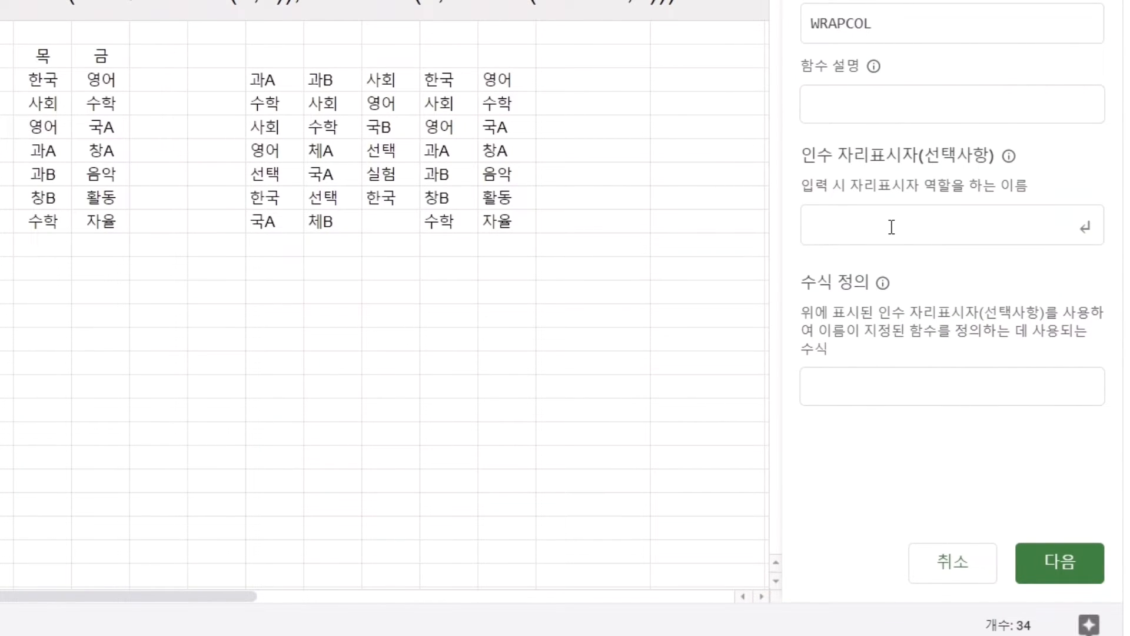
text(range)
key(Return)
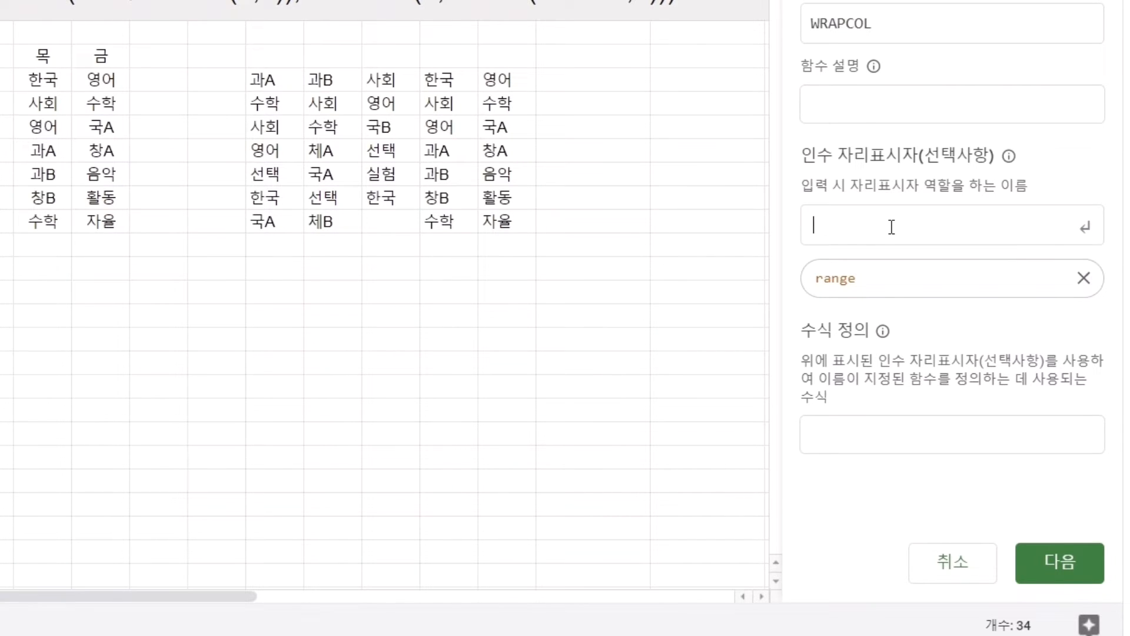
text(a)
key(Return)
text(b)
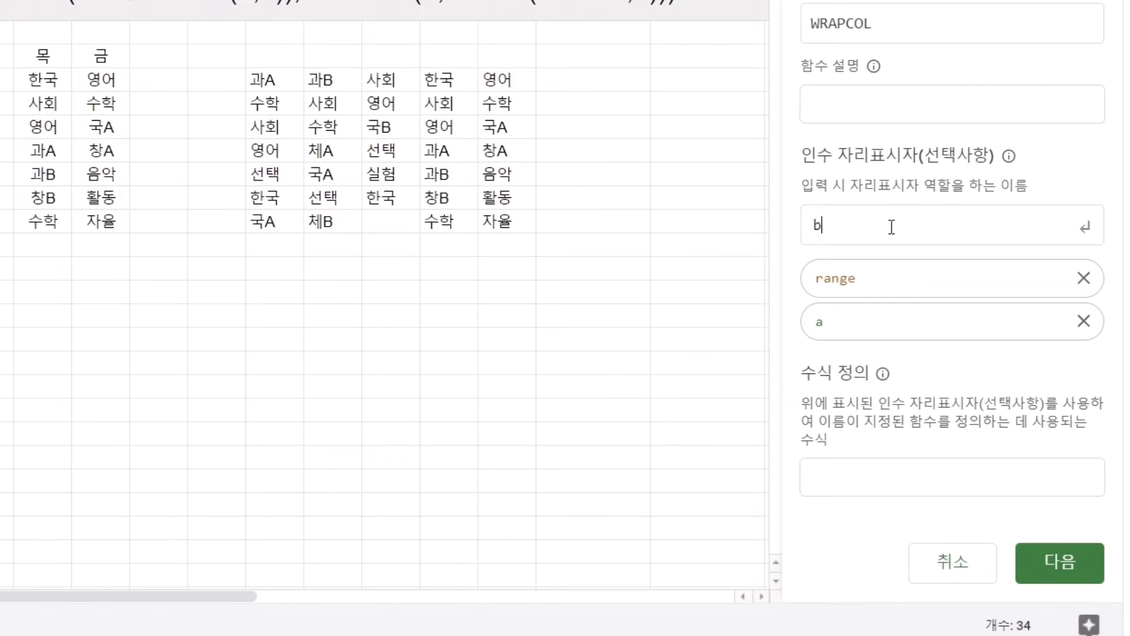
key(Return)
Step: Paste the copied MAP(TRANSPOSE(SEQUENCE(5,7)) formula as the function definition and replace its cell reference inside INDEX with the range argument
click(946, 523)
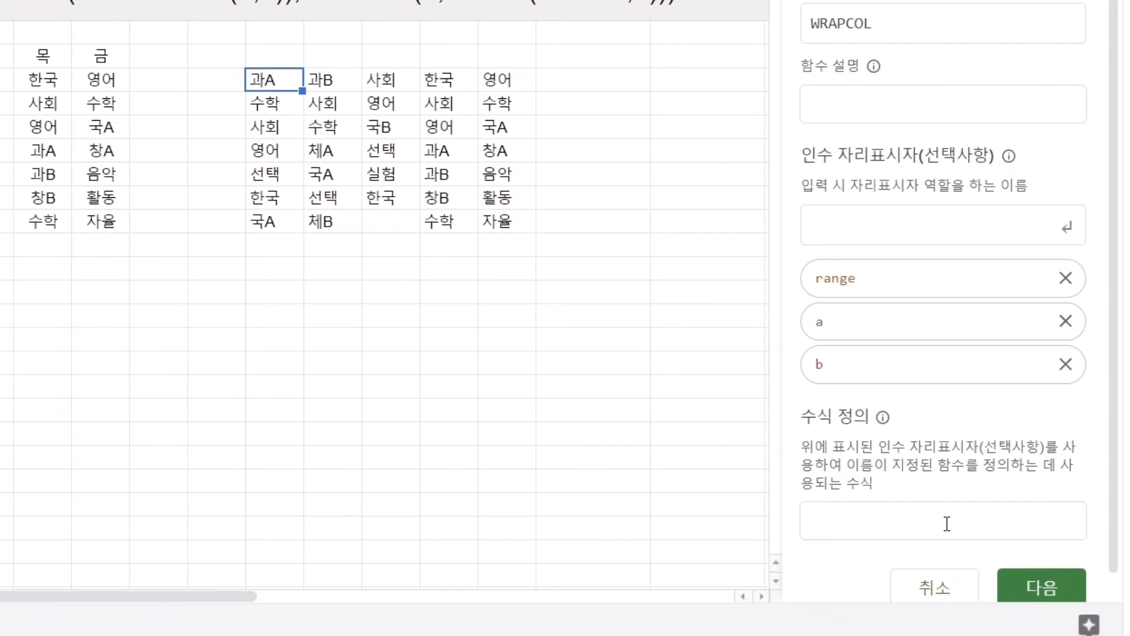
text(MAP(TRANSPOSE(SEQUENCE(5,7)),LAMBDA(a,INDEX(B3:B37,a))))
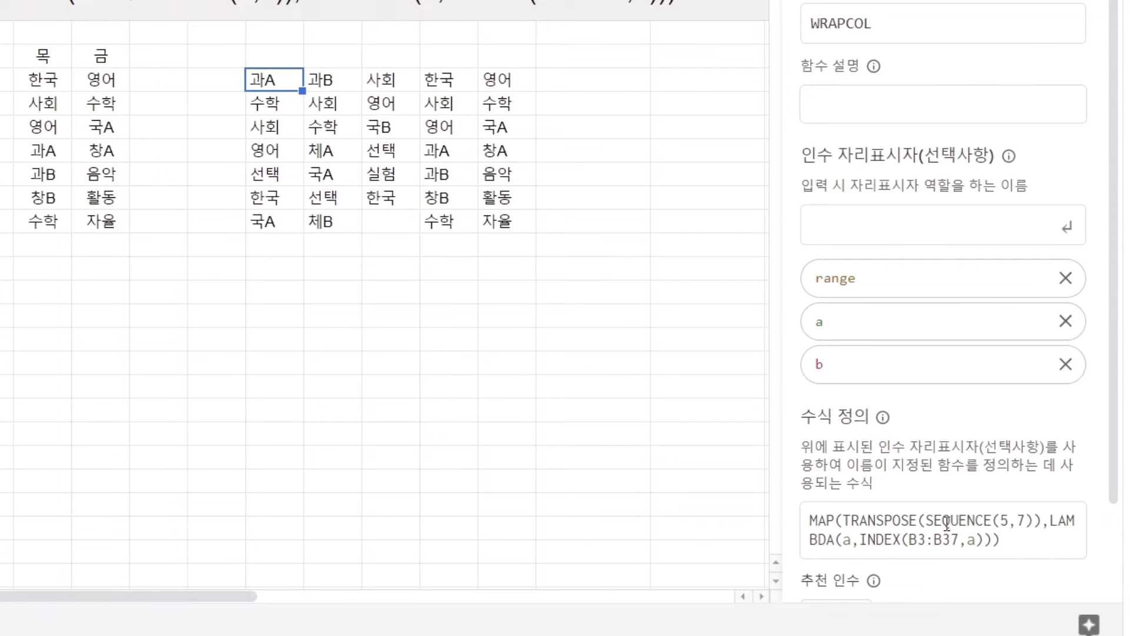
drag(909, 540, 961, 540)
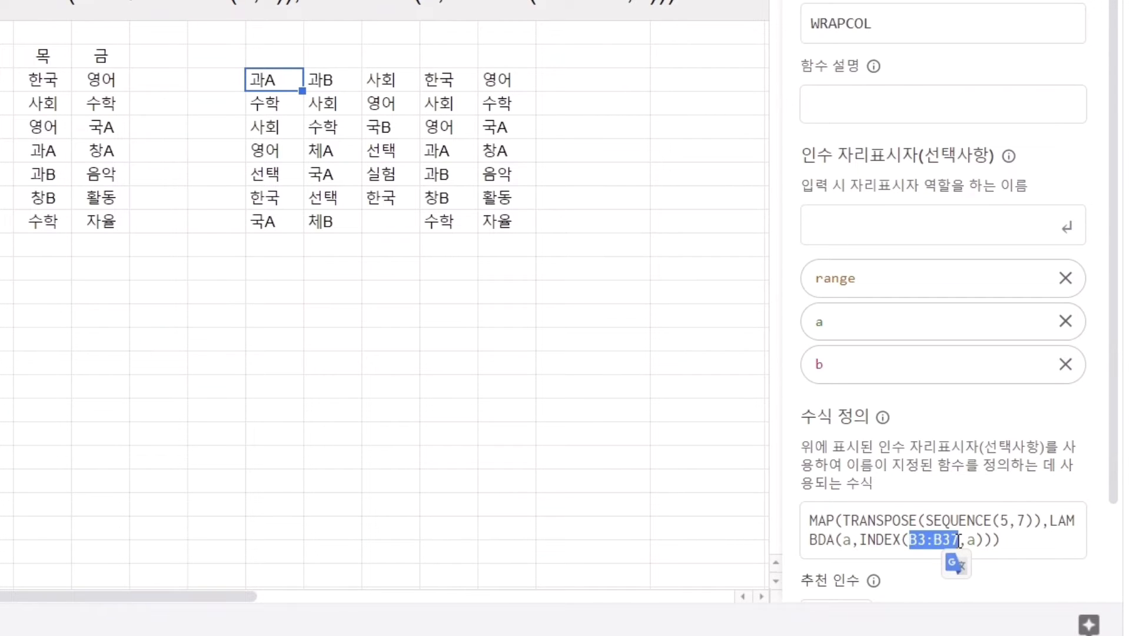
text(range)
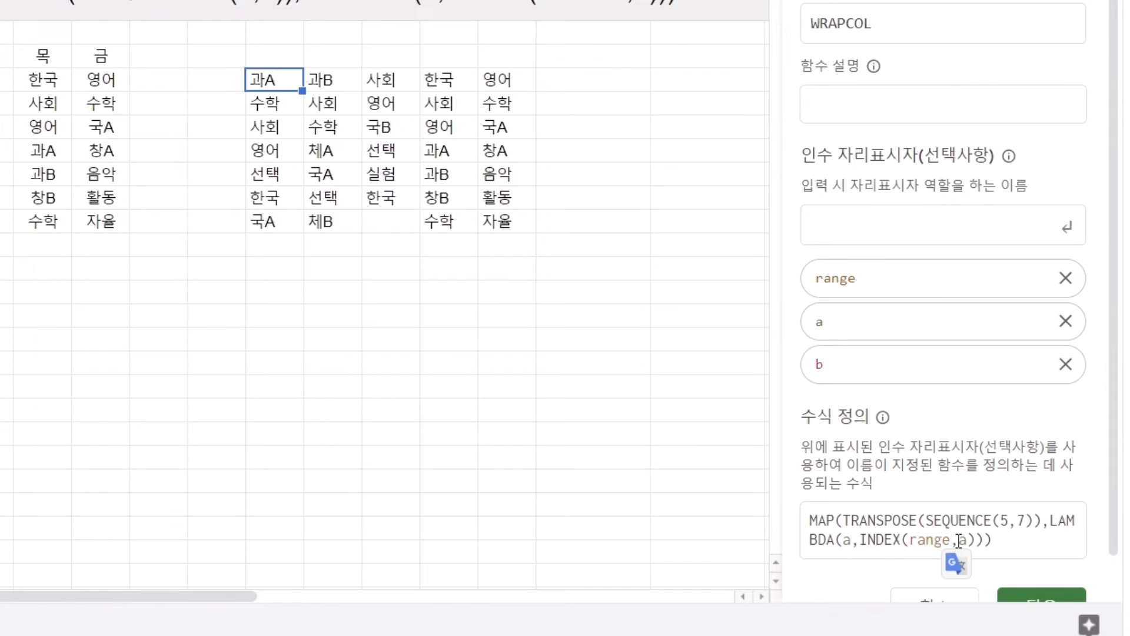
Step: Replace the two SEQUENCE numbers in the function definition with the arguments b and a, in that order
double_click(1004, 520)
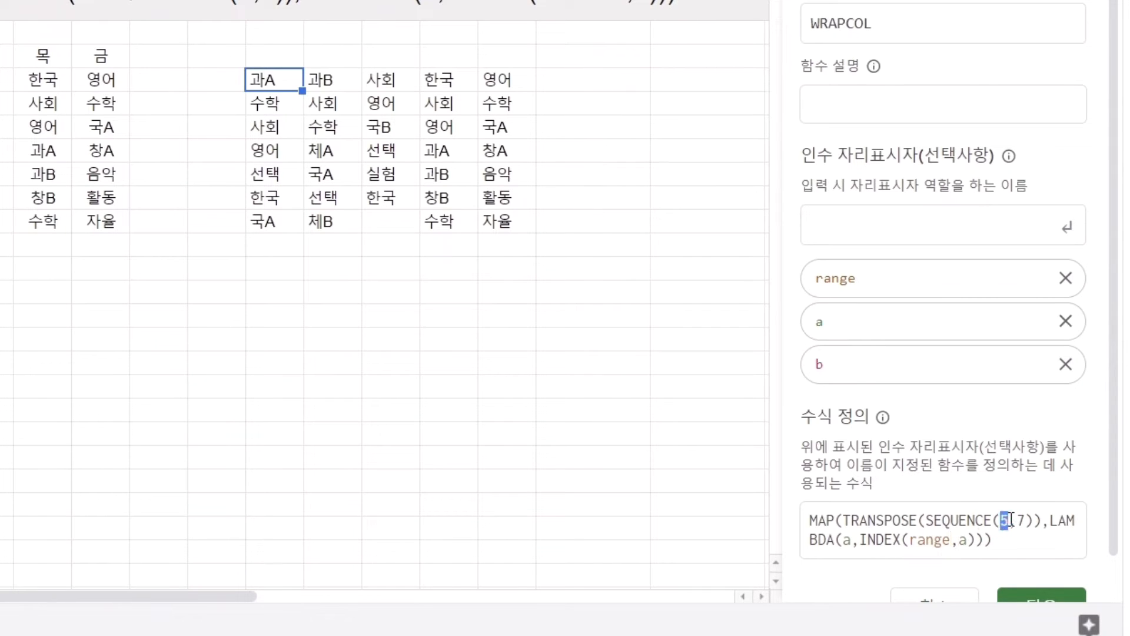
text(b)
double_click(1022, 520)
text(a)
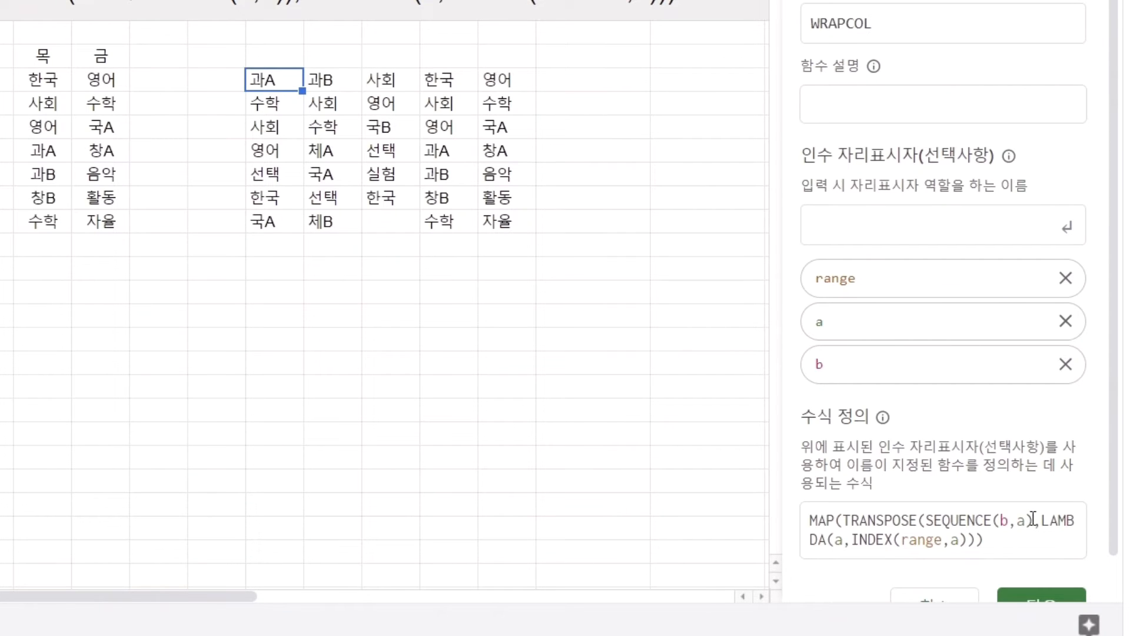
Step: Rename the LAMBDA variable to i, completing MAP(TRANSPOSE(SEQUENCE(b,a)),LAMBDA(i,INDEX(range,i))), and continue to the additional details
double_click(838, 539)
text(i)
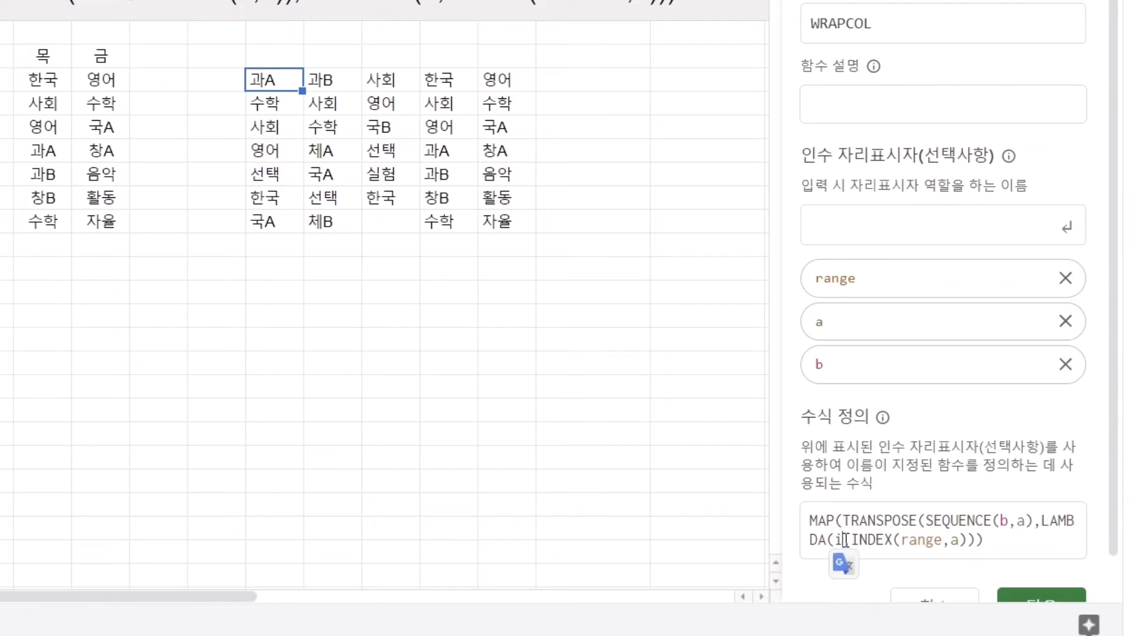
double_click(954, 539)
text(i)
scroll(912, 589, down, 1)
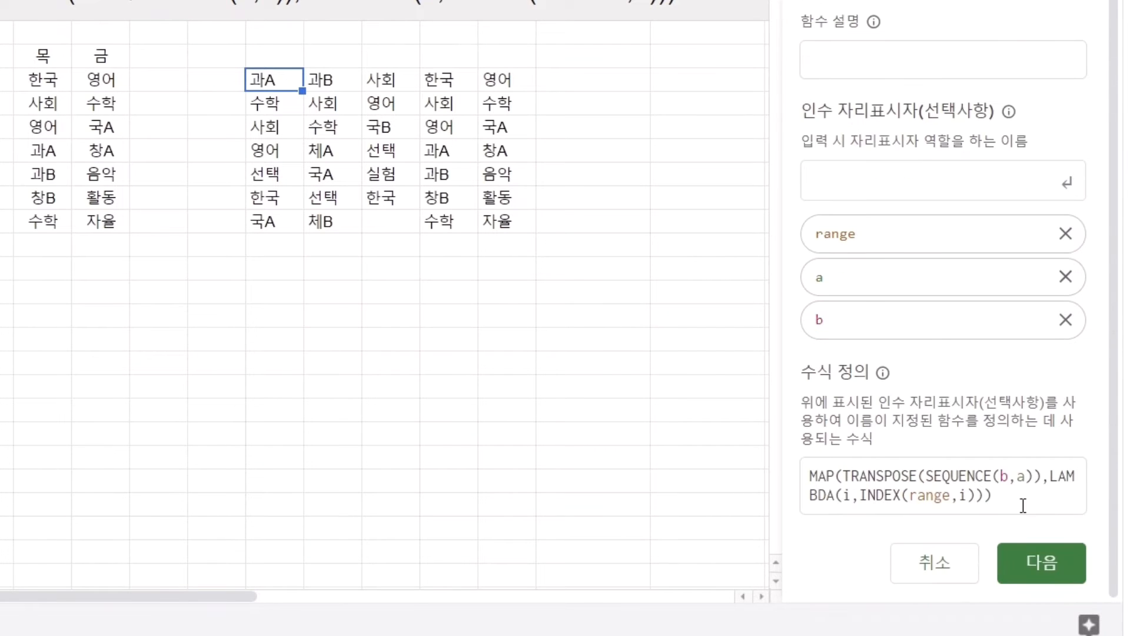
click(1041, 562)
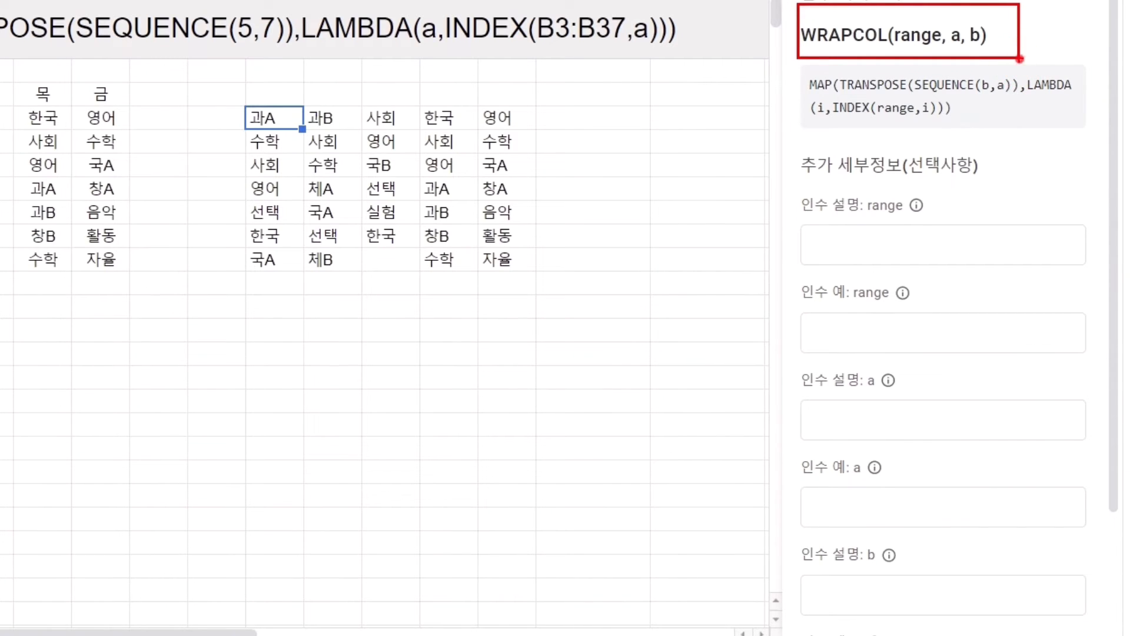
Step: Describe the range argument as "단일 열의 범위나 배열" and give B3:B37 as its example
key(Escape)
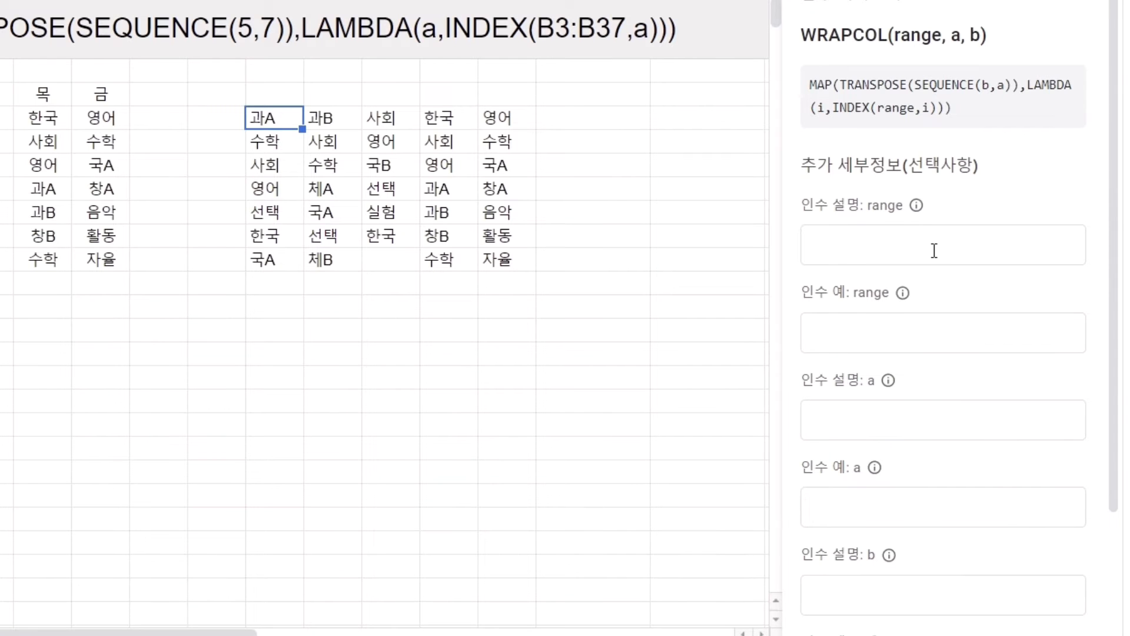
click(934, 250)
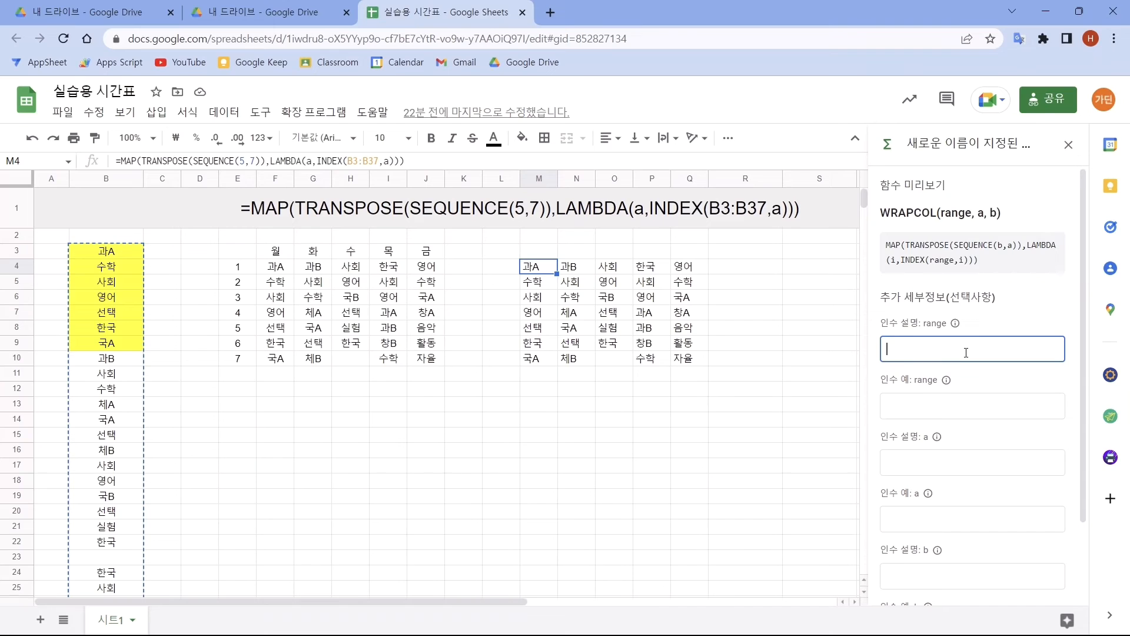
drag(66, 241, 148, 594)
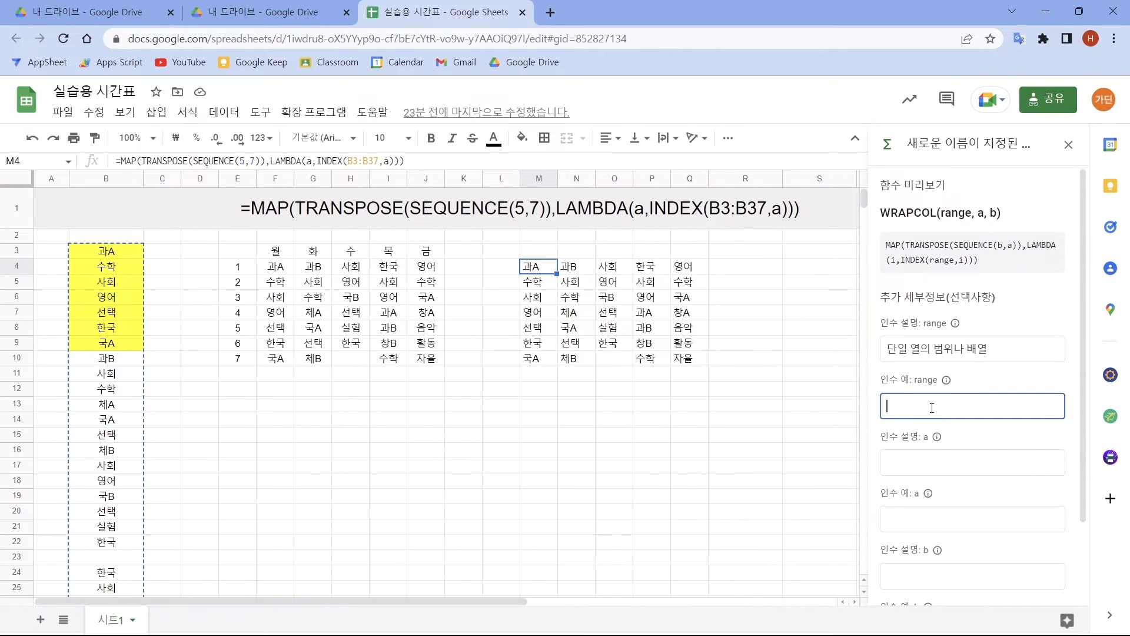
text(B3:B37)
Step: Describe argument a as "행의 수" and give 7 as its example
click(919, 463)
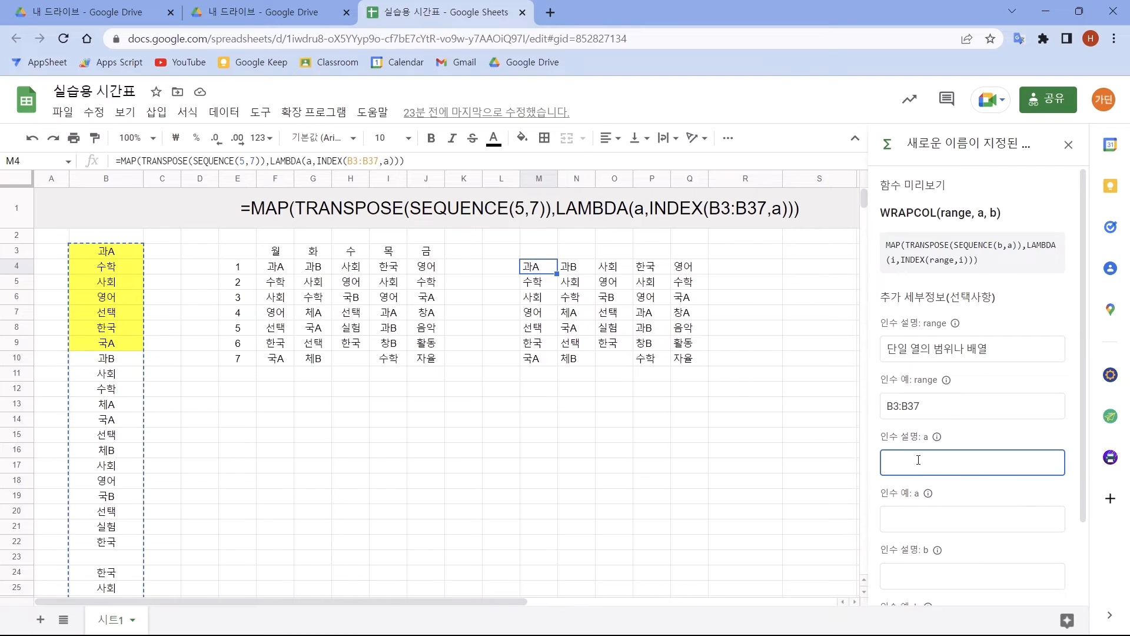
text(행의 수)
click(913, 522)
text(7)
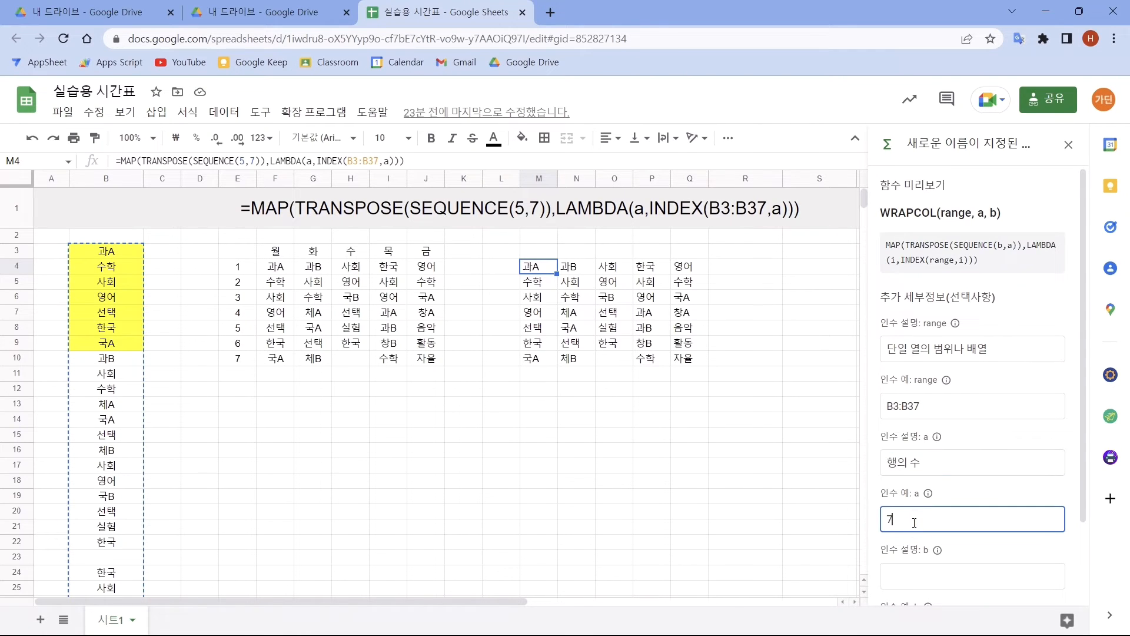
Step: Describe argument b as "열의 수" with 5 as its example, and create the WRAPCOL function
scroll(914, 522, down, 2)
click(913, 479)
text(열)
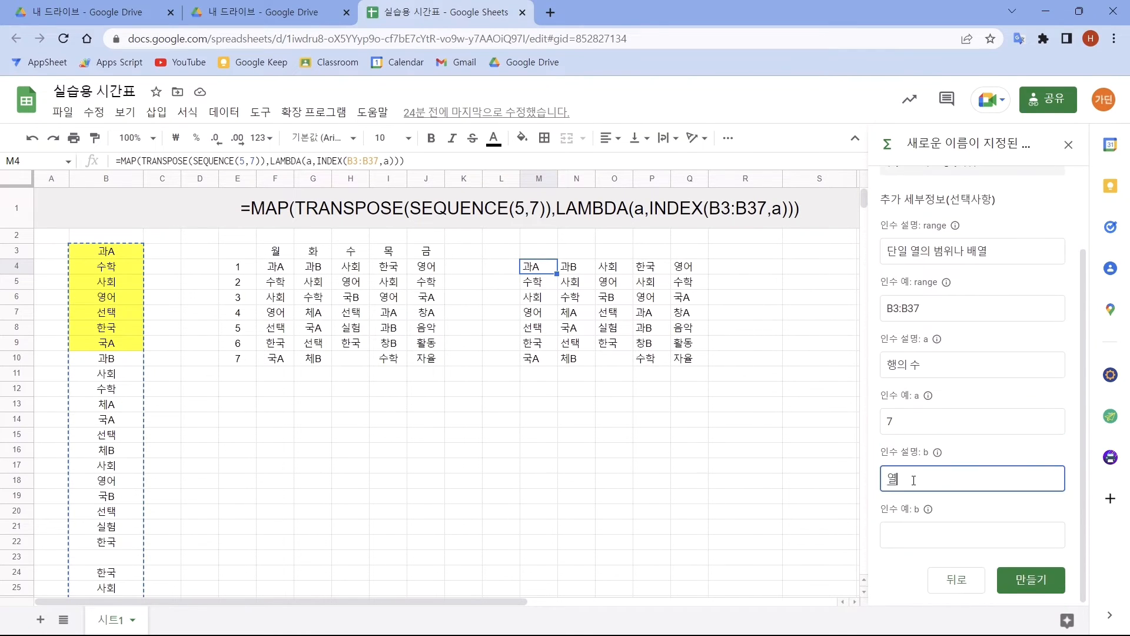
text(의 수)
click(923, 534)
text(5)
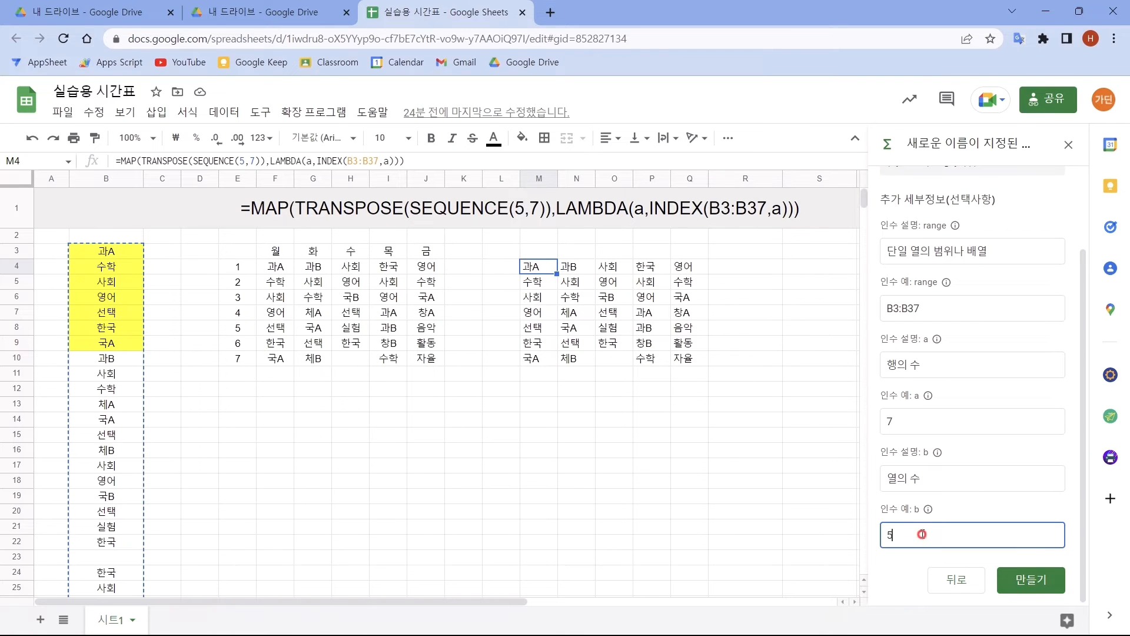
click(1024, 579)
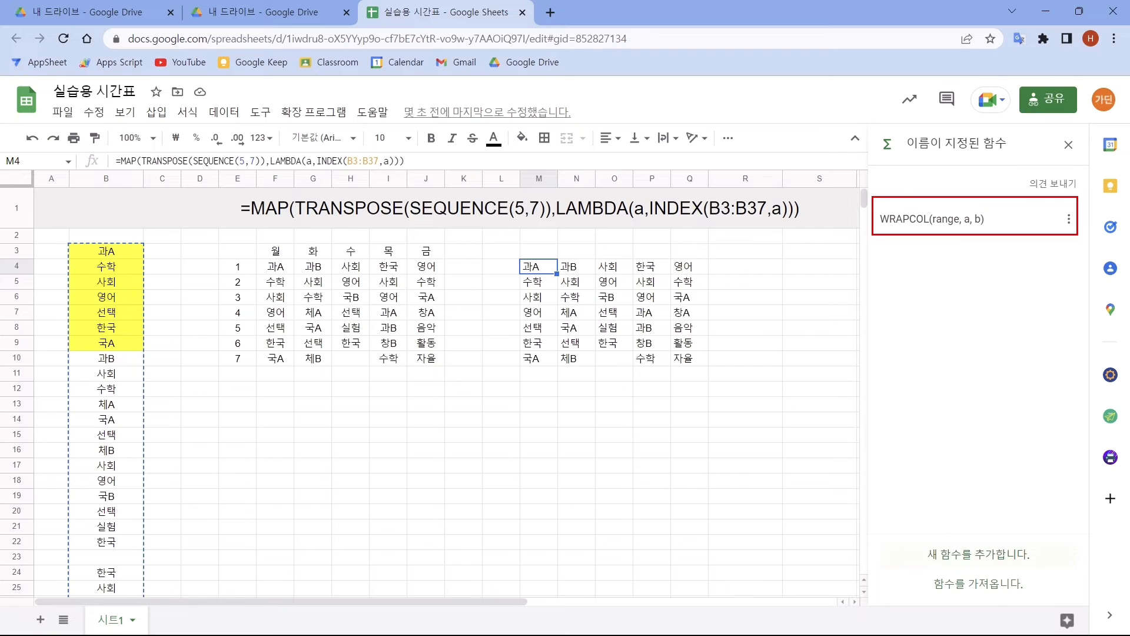
Step: Enter =WRAPCOL(B3:B37,7,5) in cell E12 to wrap the subject column into seven rows and five columns
click(237, 388)
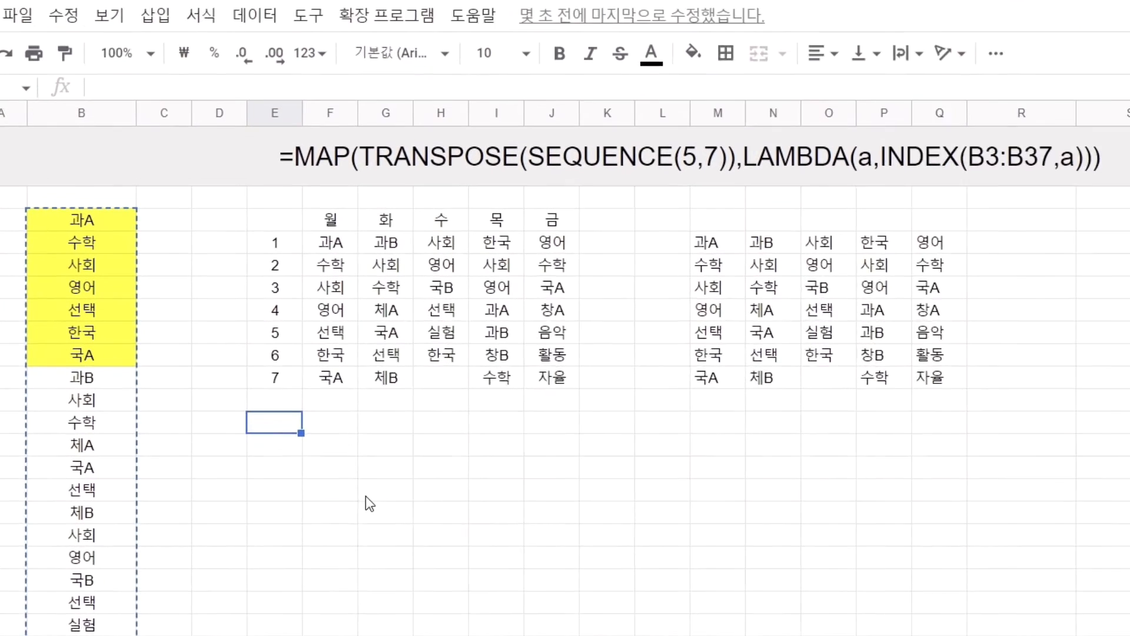
text(=wra)
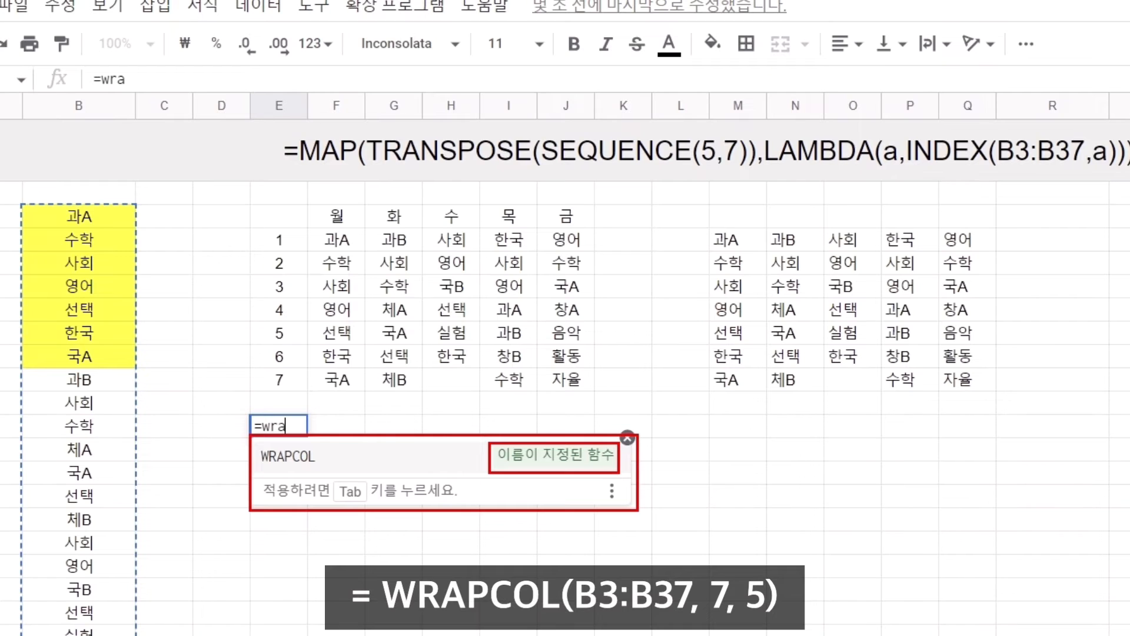
key(Tab)
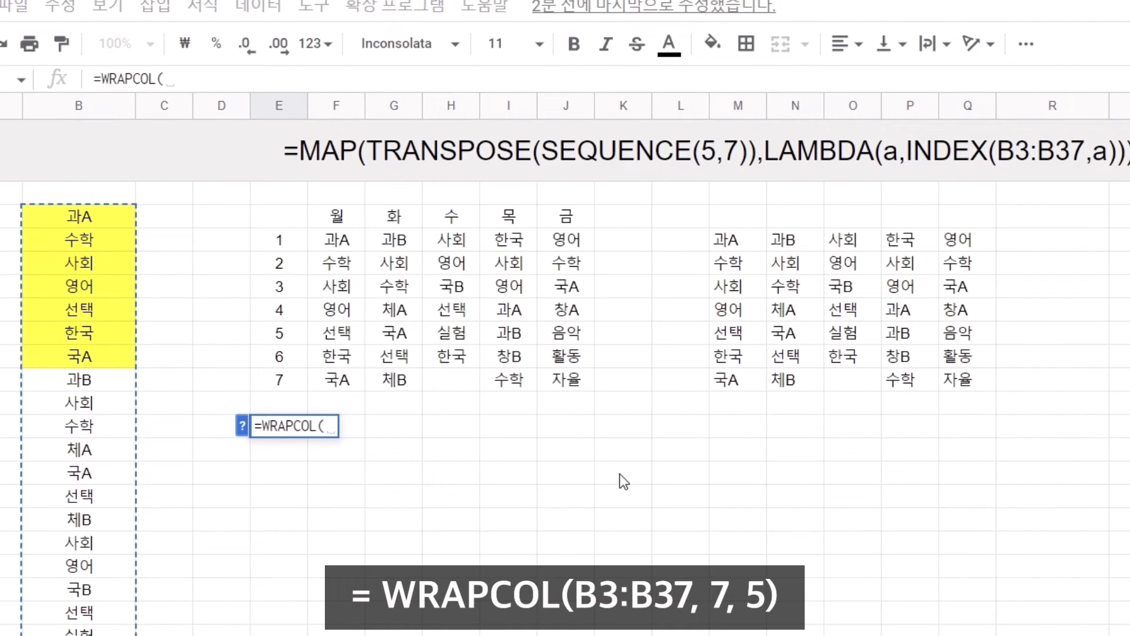
text(B3:B37)
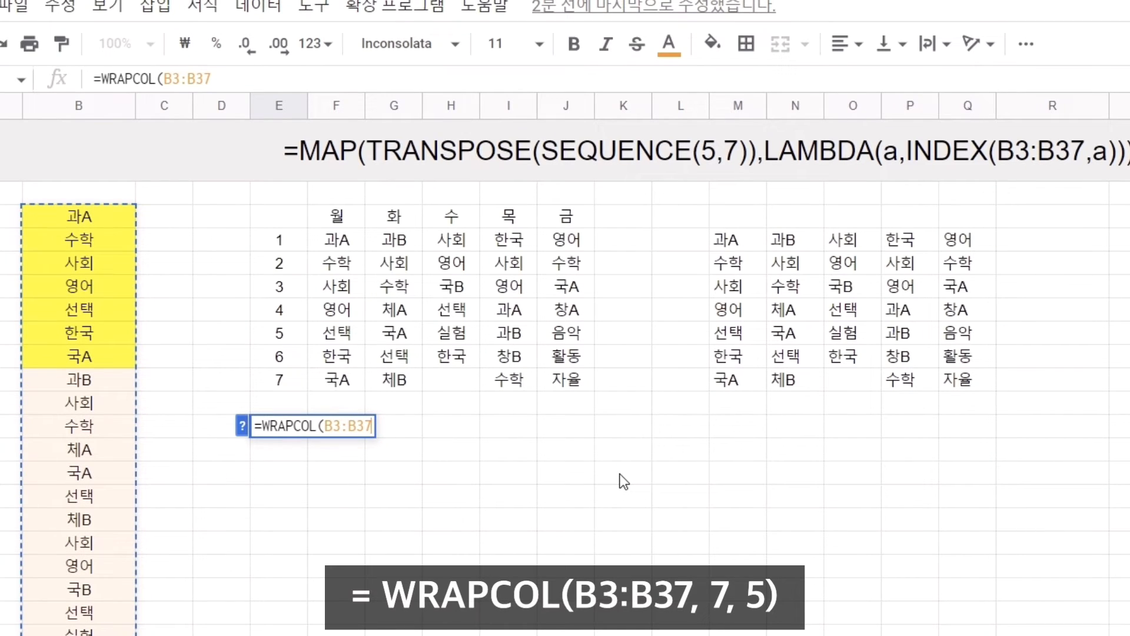
text(,7)
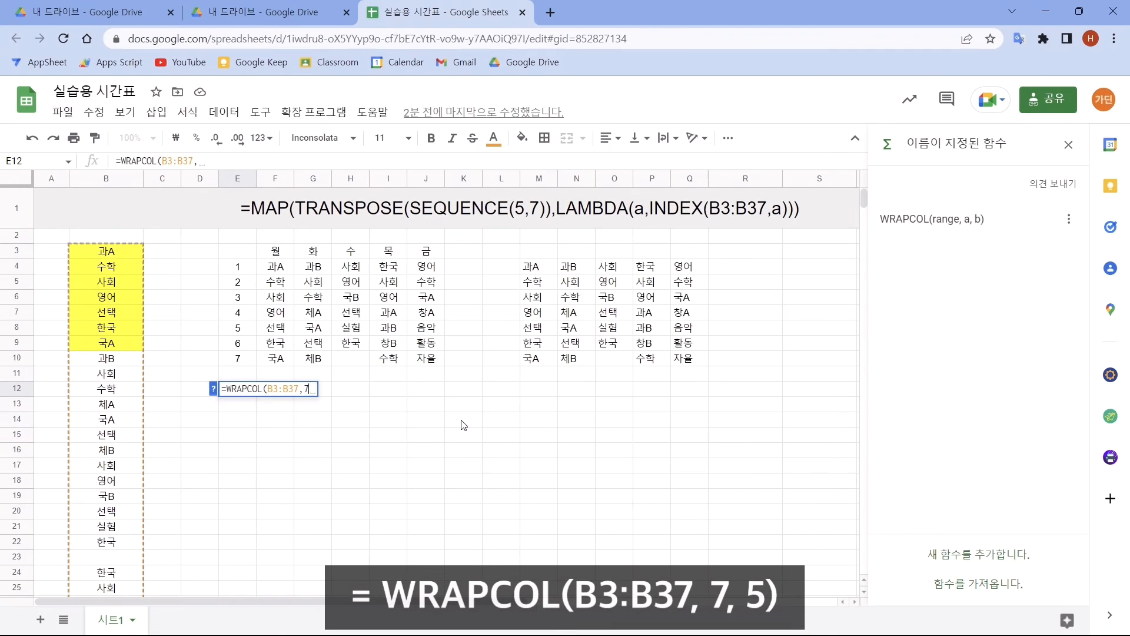
text(,5))
key(Return)
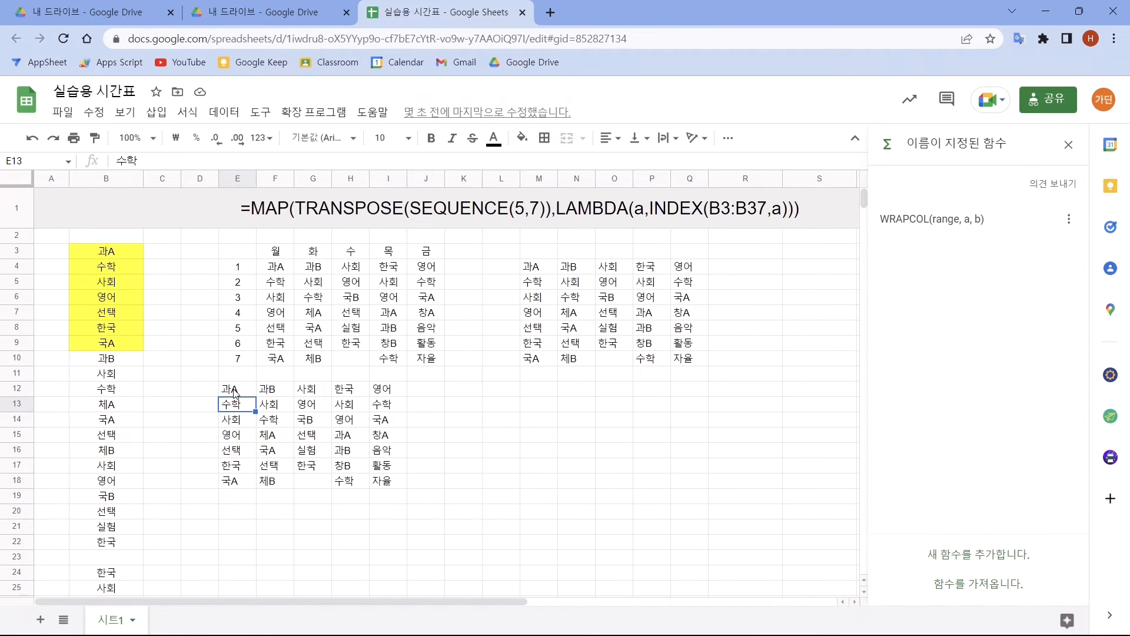
Step: Enter =WRAPCOL(B3:B38,6,6) in cell M12 to wrap the extended column into a six-by-six grid
click(540, 391)
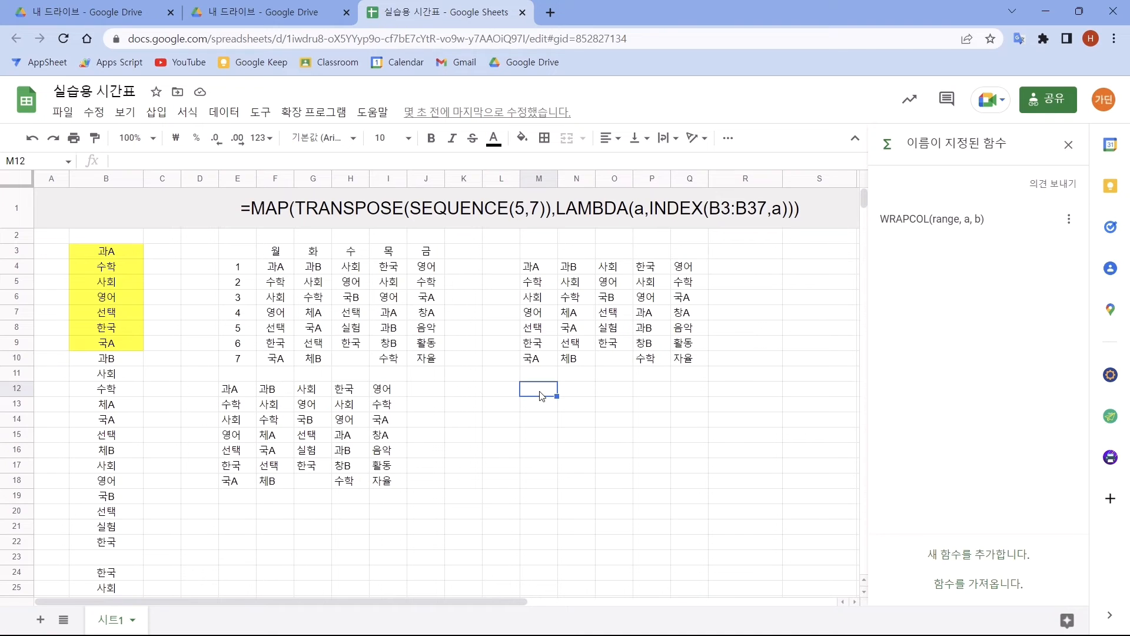
text(=WRAPCOL()
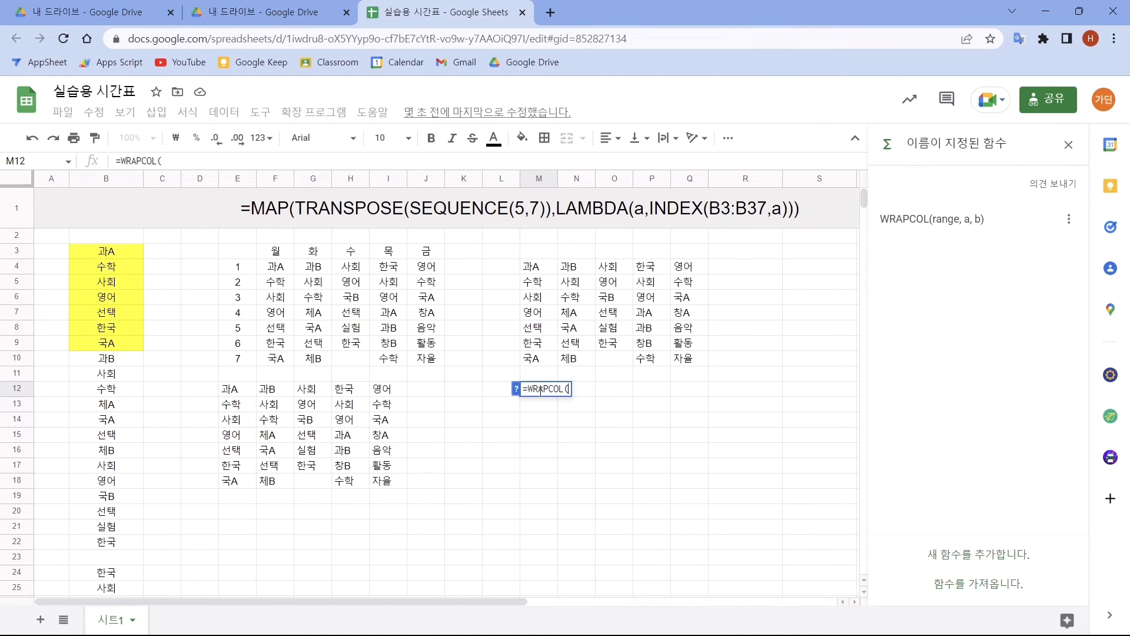
text(B3:B38)
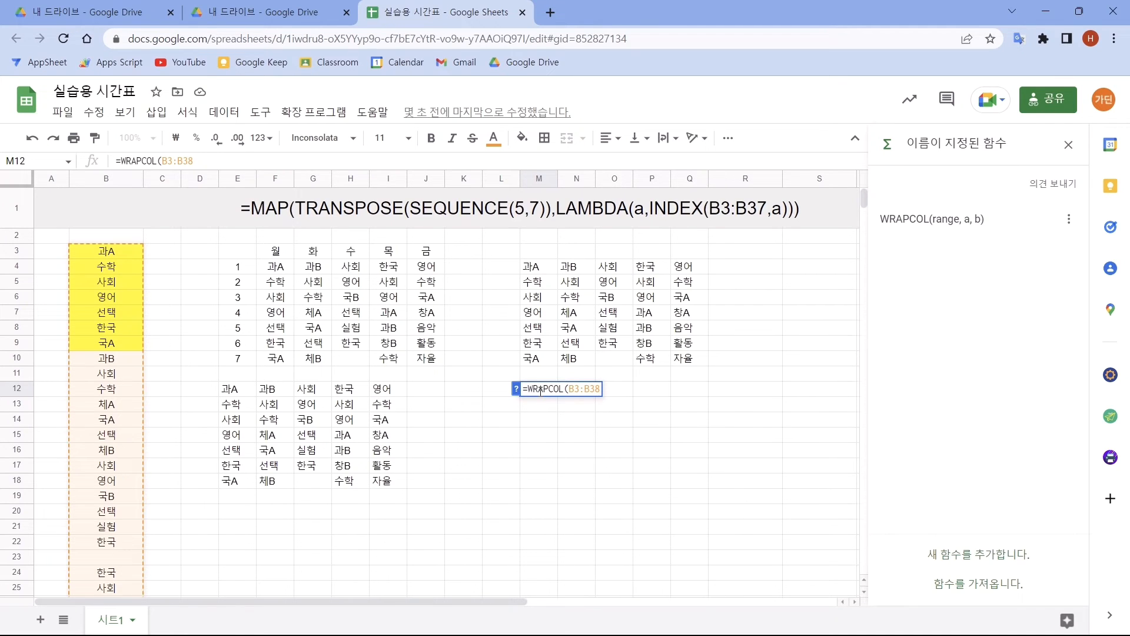
text(,6,6)
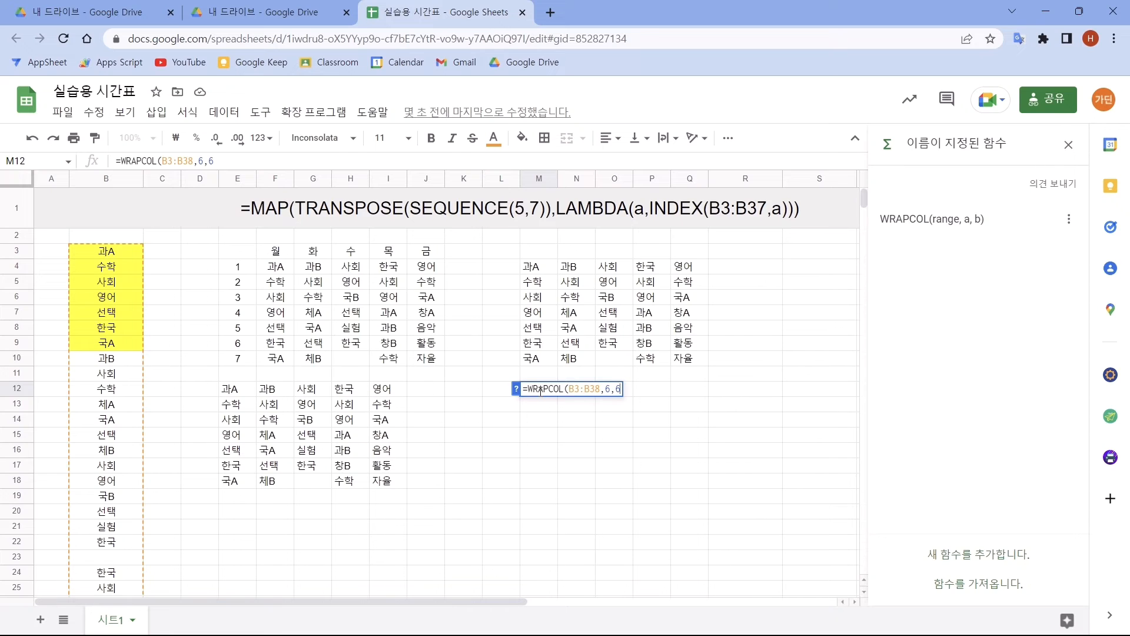
text())
key(Return)
Step: Examine the formula in M12 and the wrapped grid across M12:R17
click(540, 390)
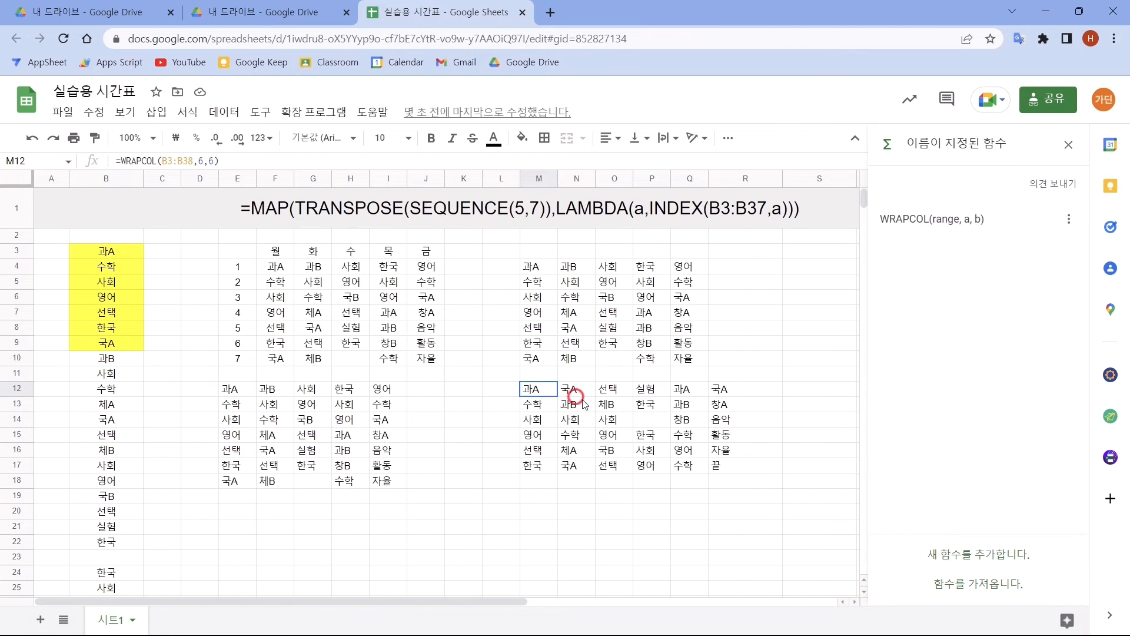
drag(583, 404, 729, 475)
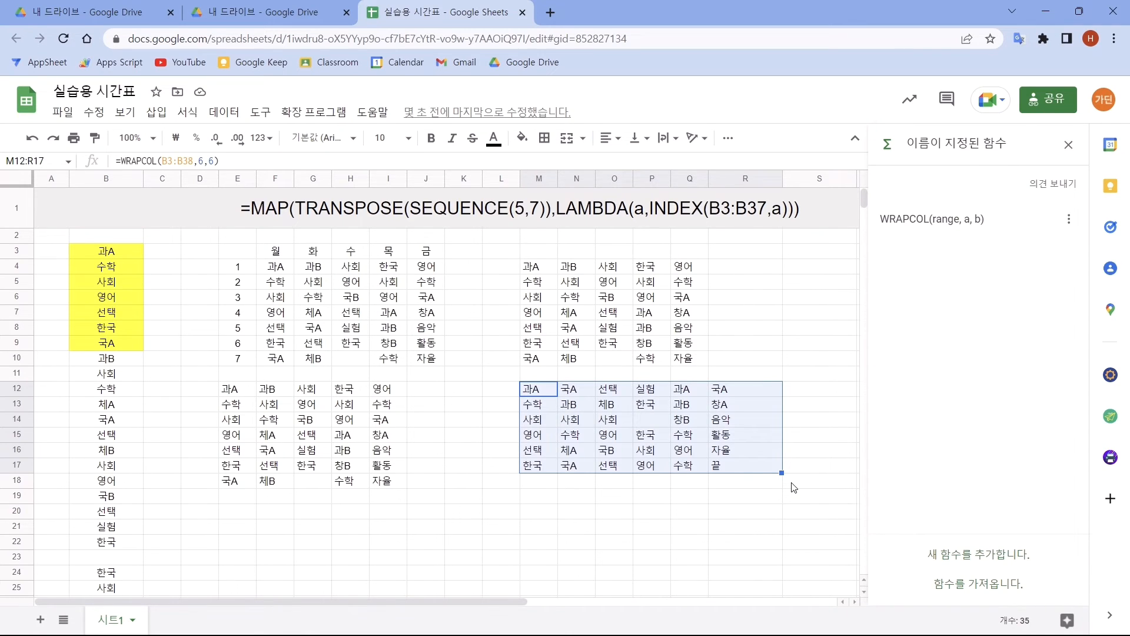
drag(921, 572, 1029, 600)
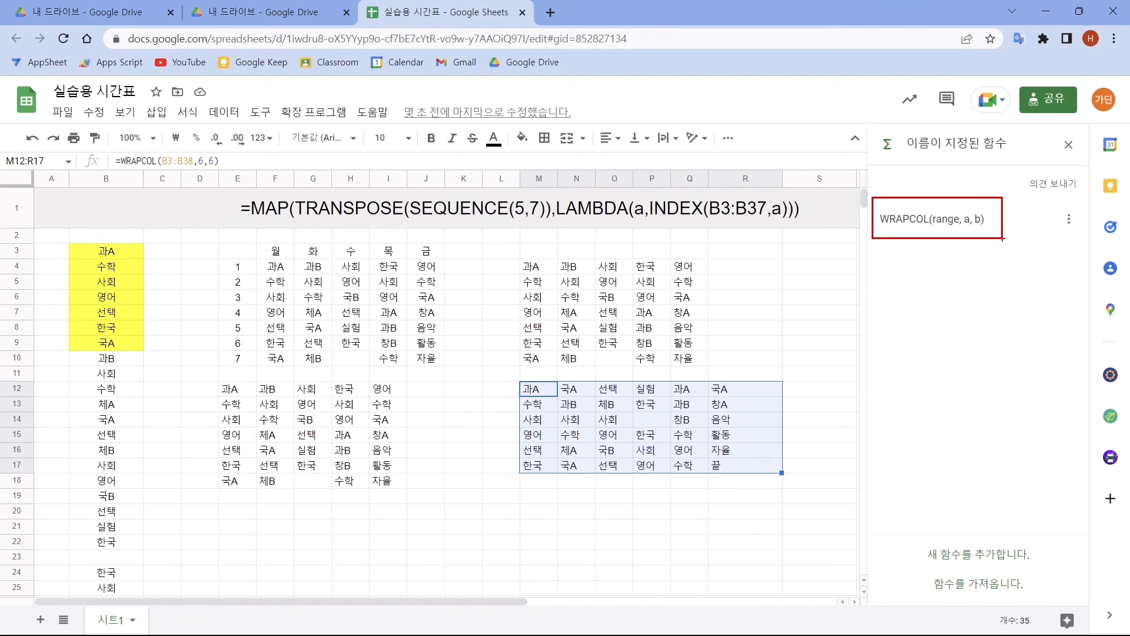
click(787, 418)
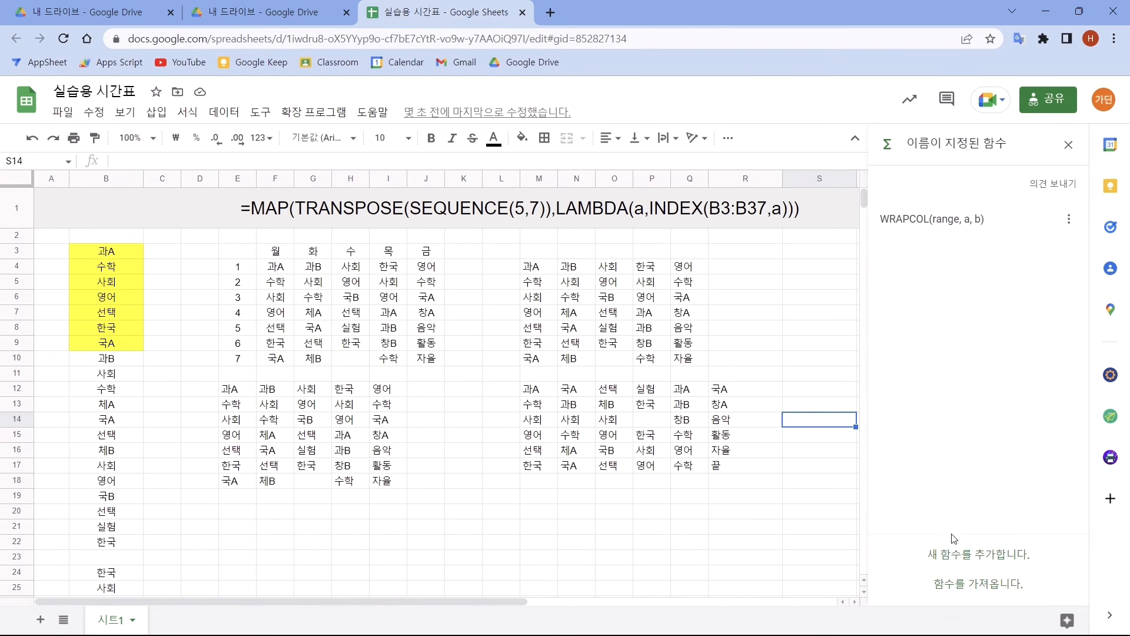
Step: Start another named function and try to name it WRAPCOLS
click(994, 557)
text(WRAPCOLS)
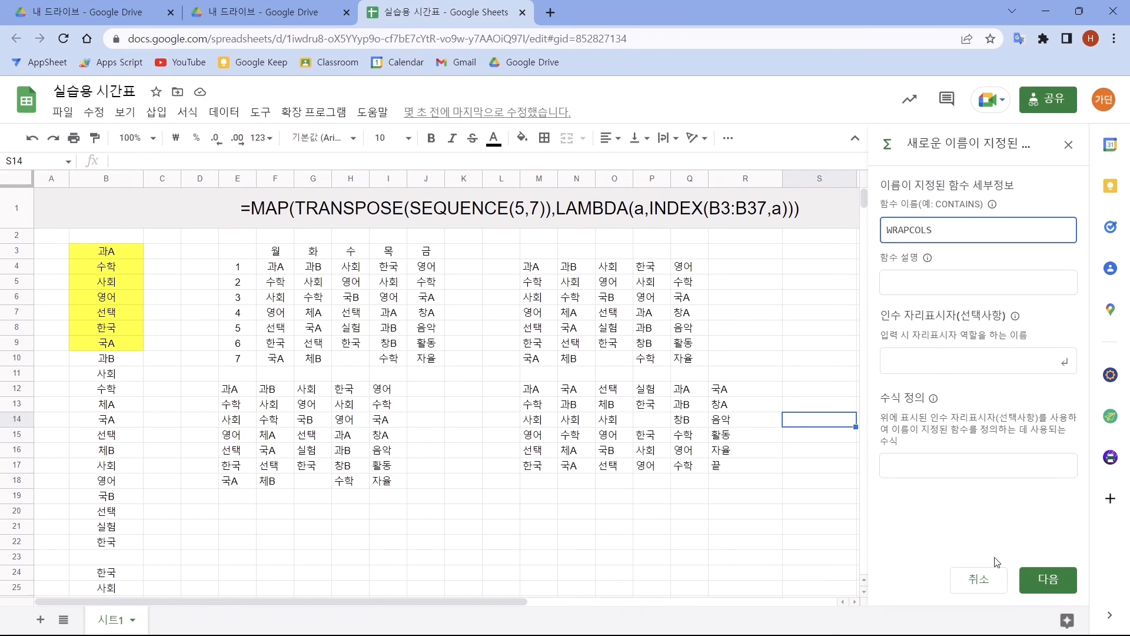
click(953, 283)
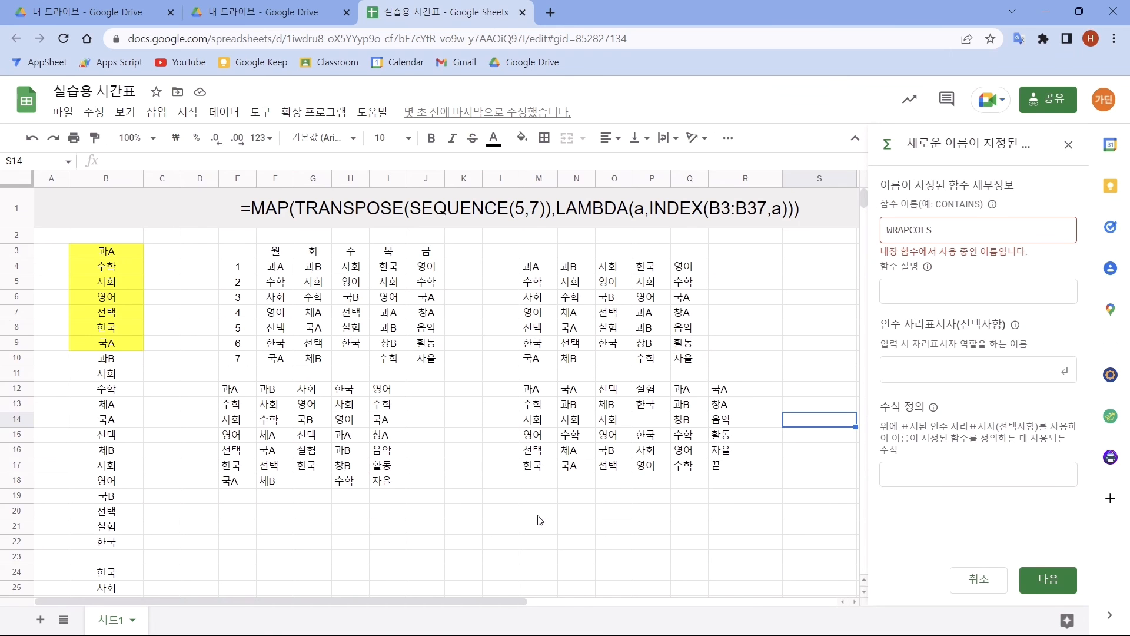
Step: Try the built-in name by entering =wrapcols in cell M20
click(538, 516)
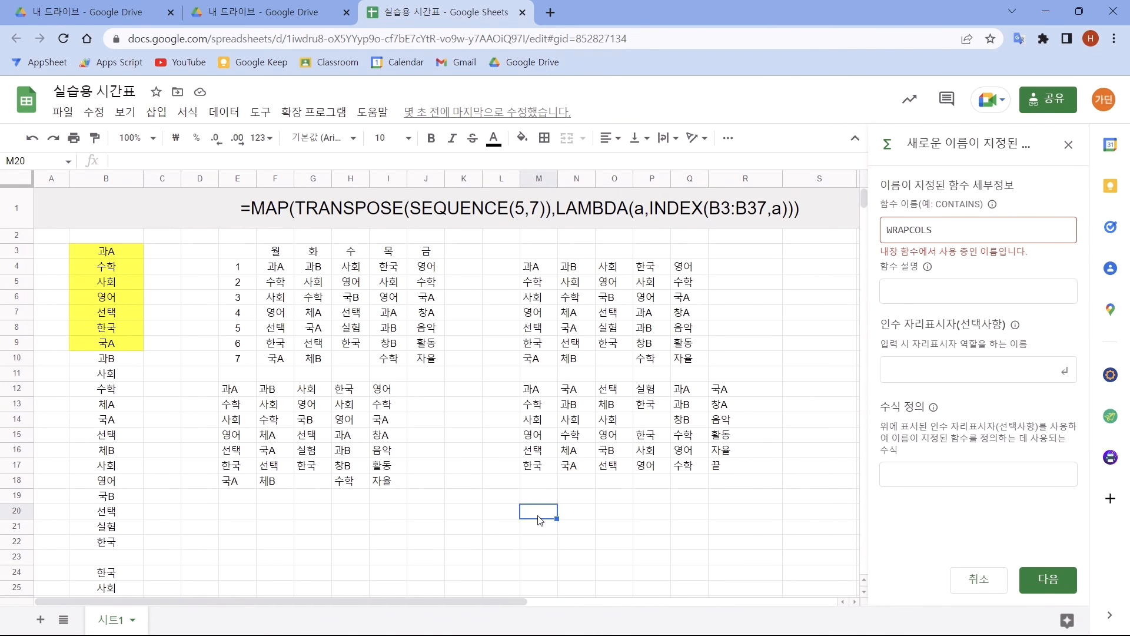
text(=wrapcol)
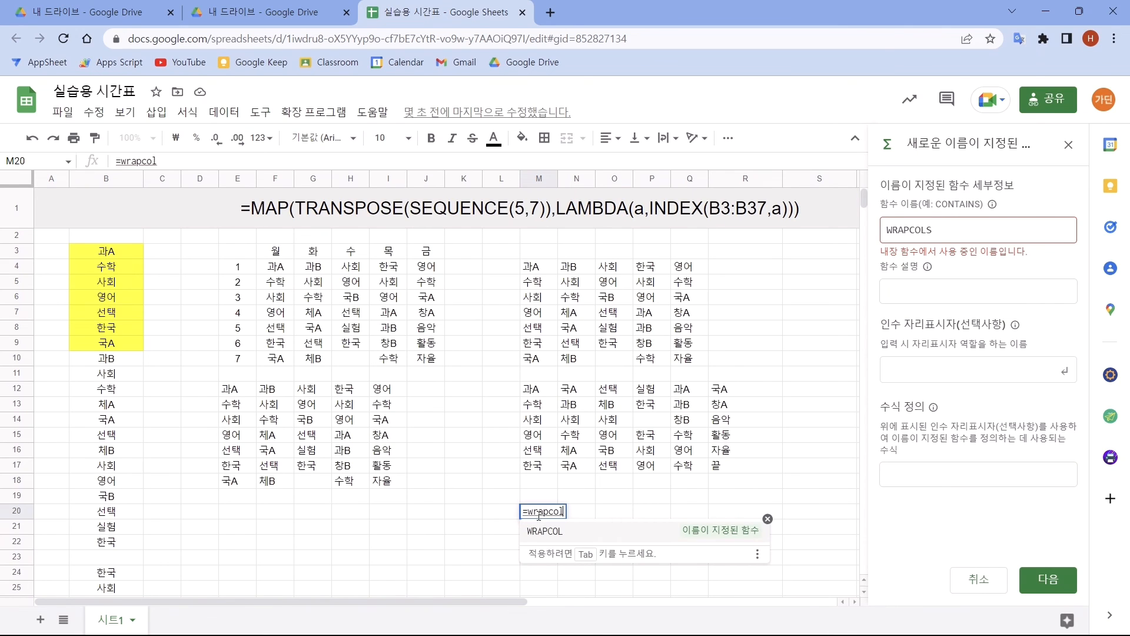
text(s)
key(Tab)
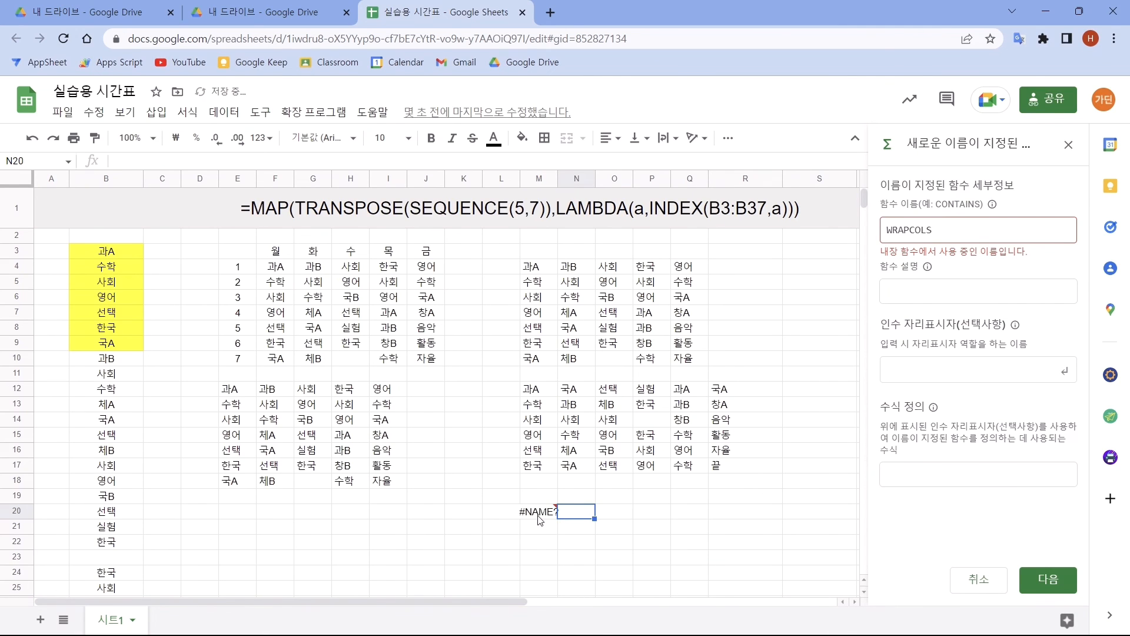